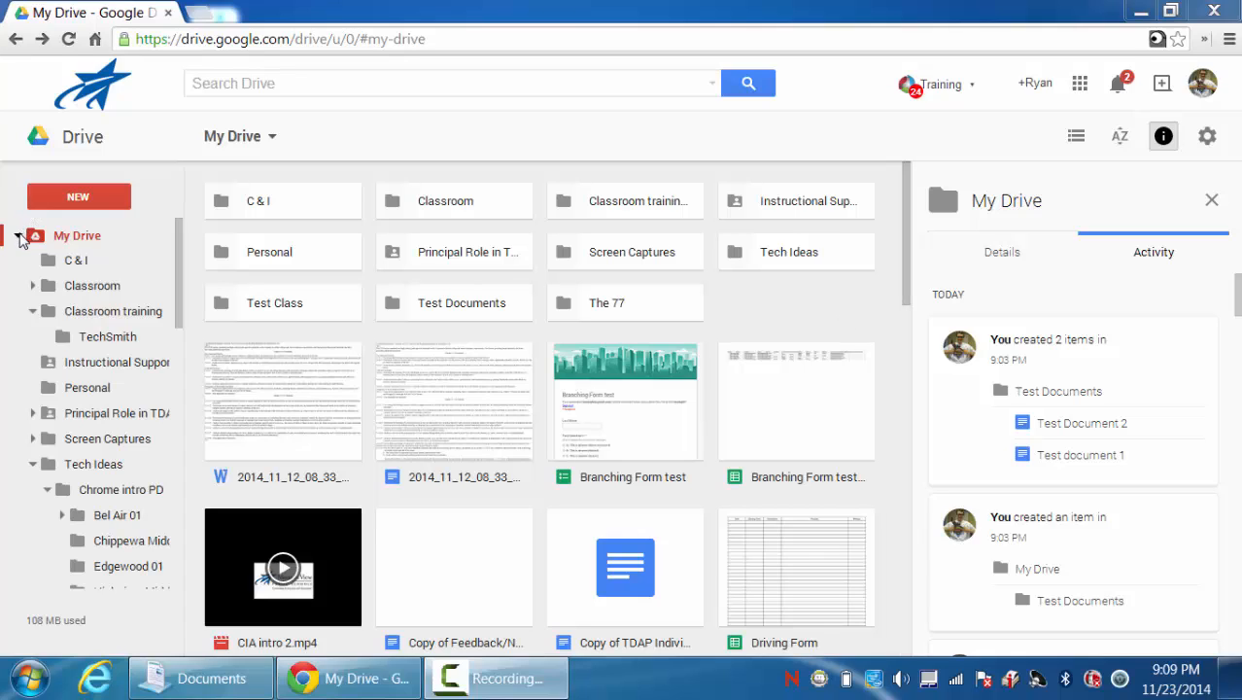
Collapse the My Drive folder tree and look over the recent activity recorded for My Drive.
click(20, 235)
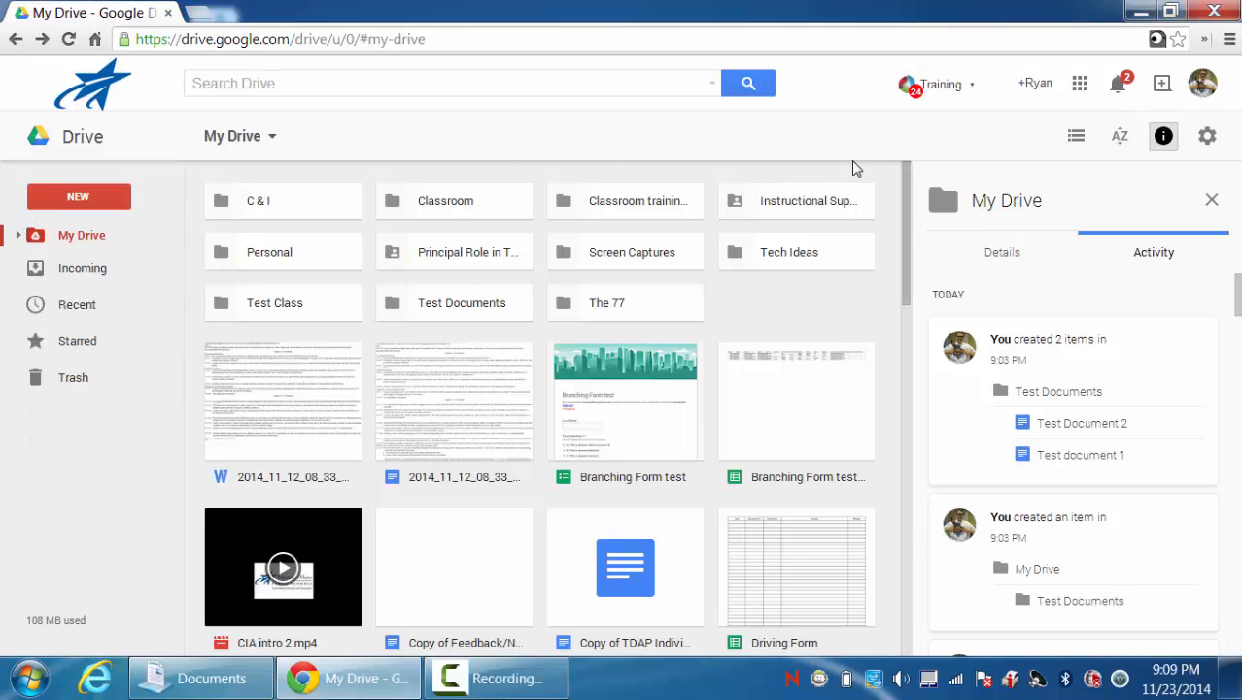
drag(903, 241, 879, 193)
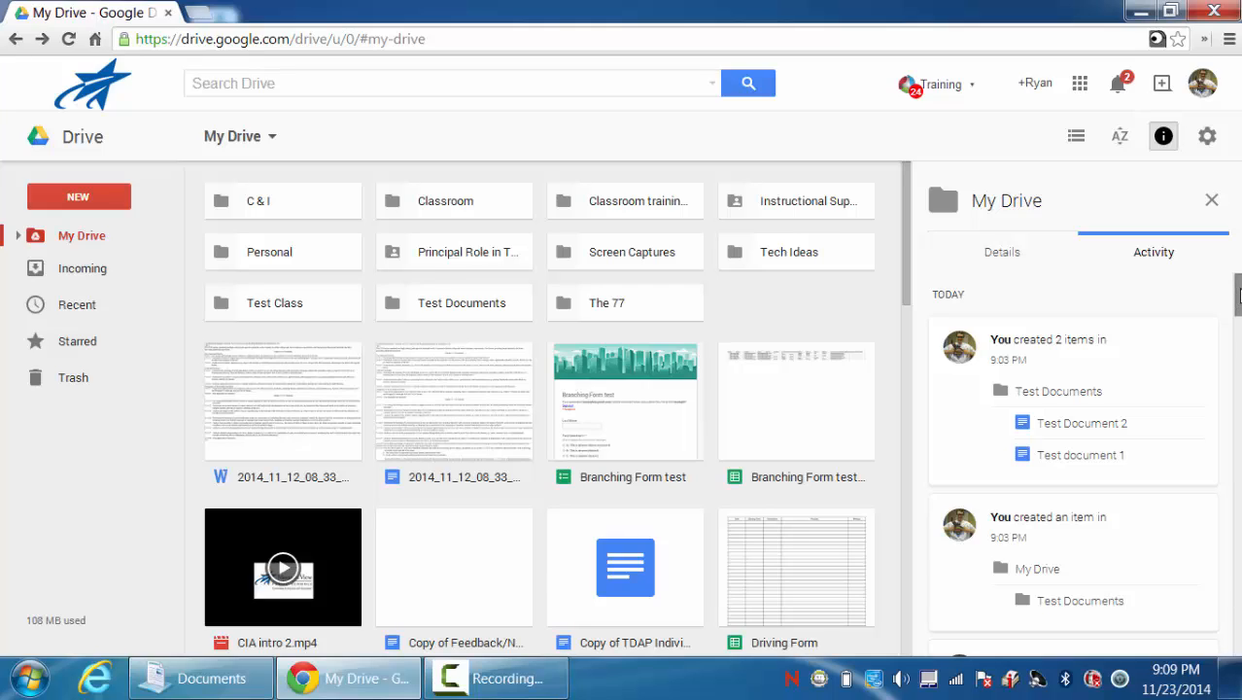
mouse_move(1238, 296)
mouse_down()
mouse_move(1236, 340)
mouse_move(1236, 275)
mouse_move(1237, 376)
mouse_move(1237, 277)
mouse_up()
Review the activity history and details of the Branching Form test form, and hide the details pane.
click(623, 399)
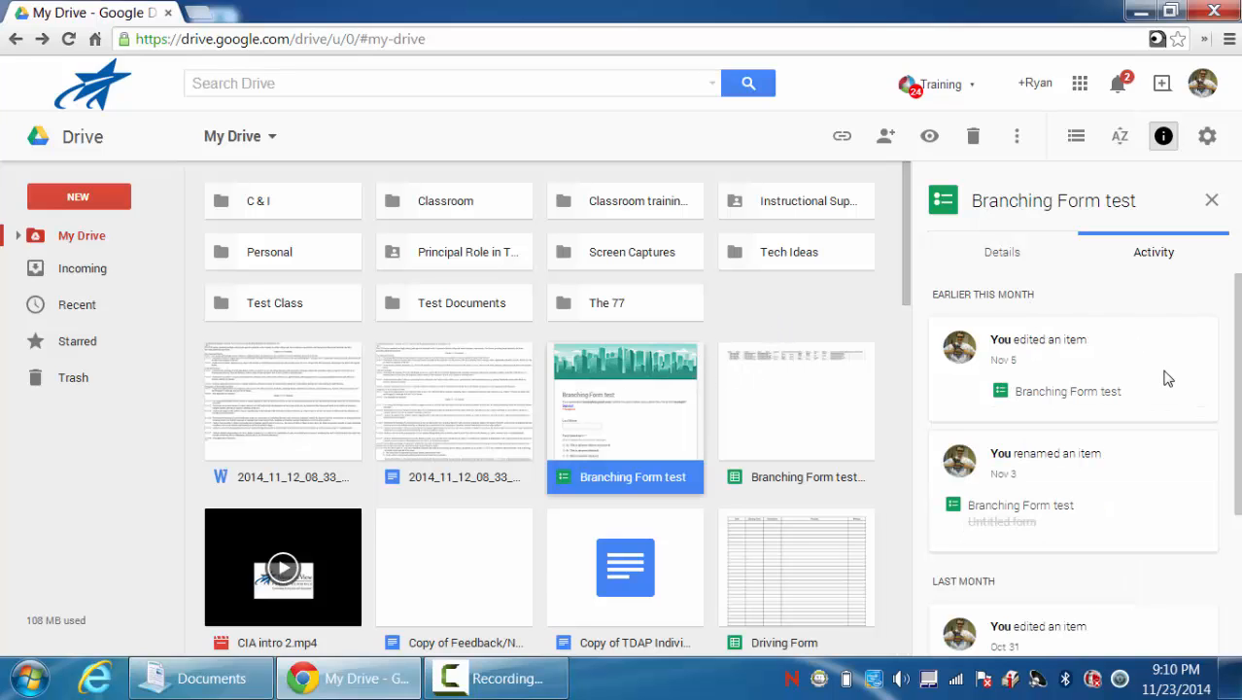
drag(1237, 326, 1237, 365)
scroll(1156, 316, up, 2)
click(1004, 259)
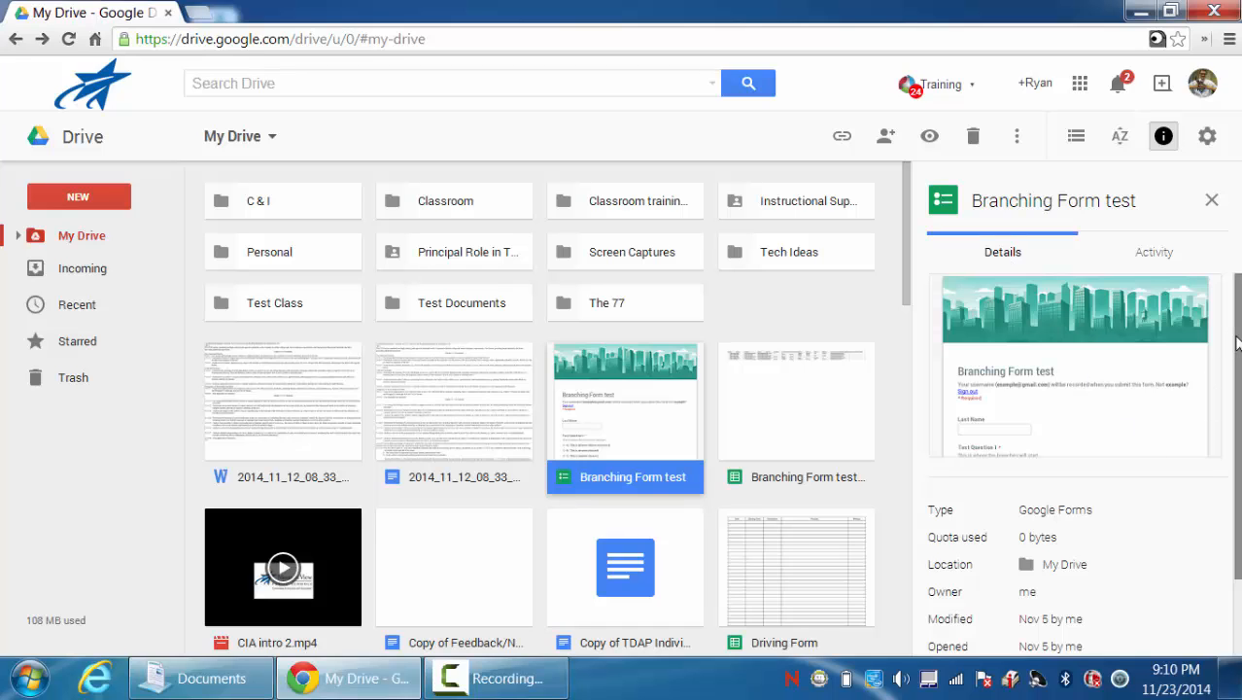
drag(1234, 345, 1235, 409)
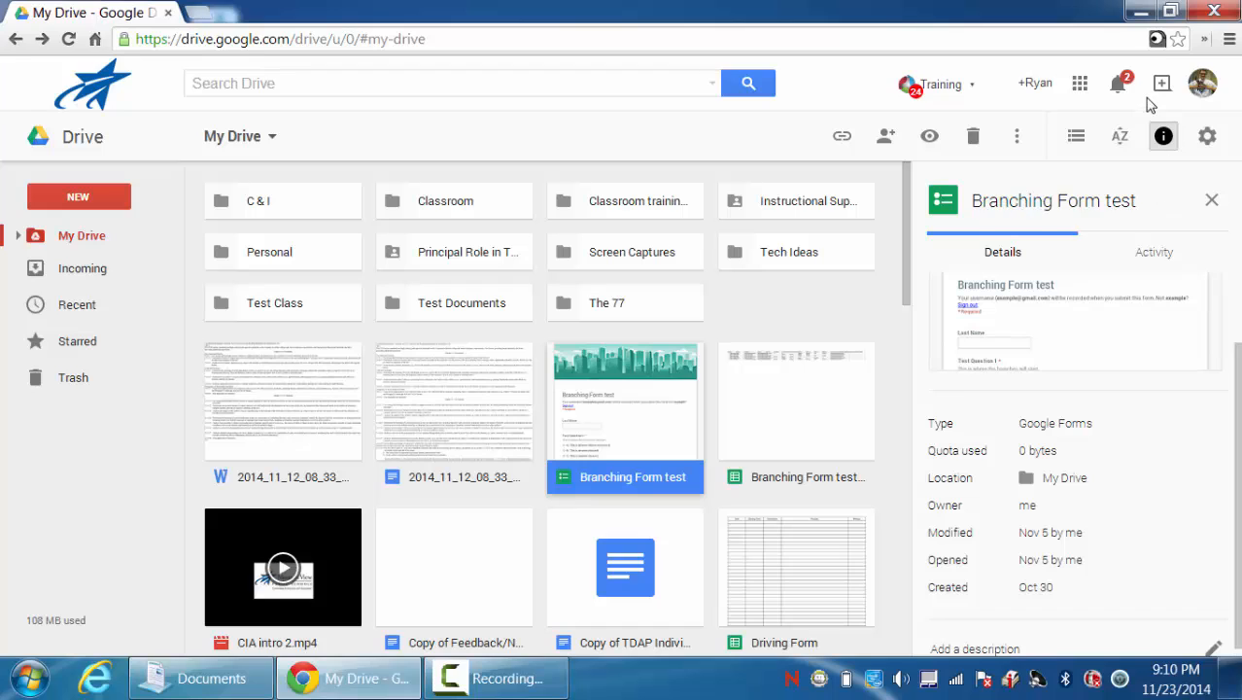
click(1164, 138)
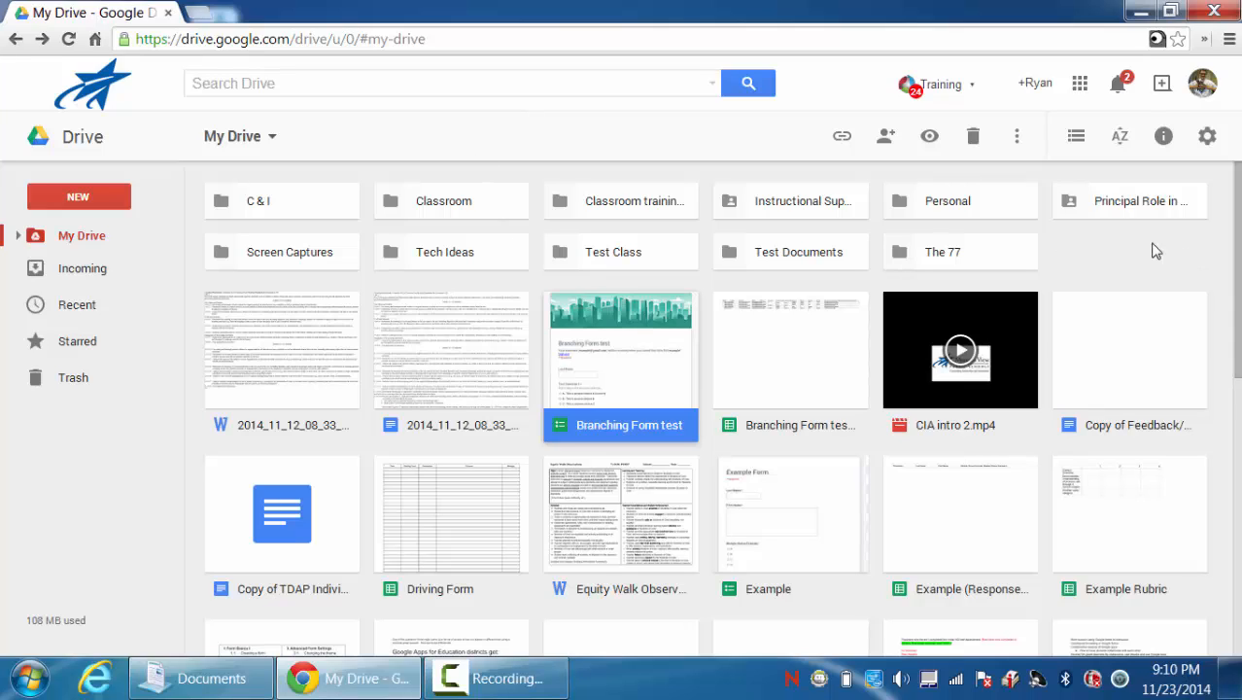
Look through the files shared with the account under Incoming and return to My Drive.
click(76, 280)
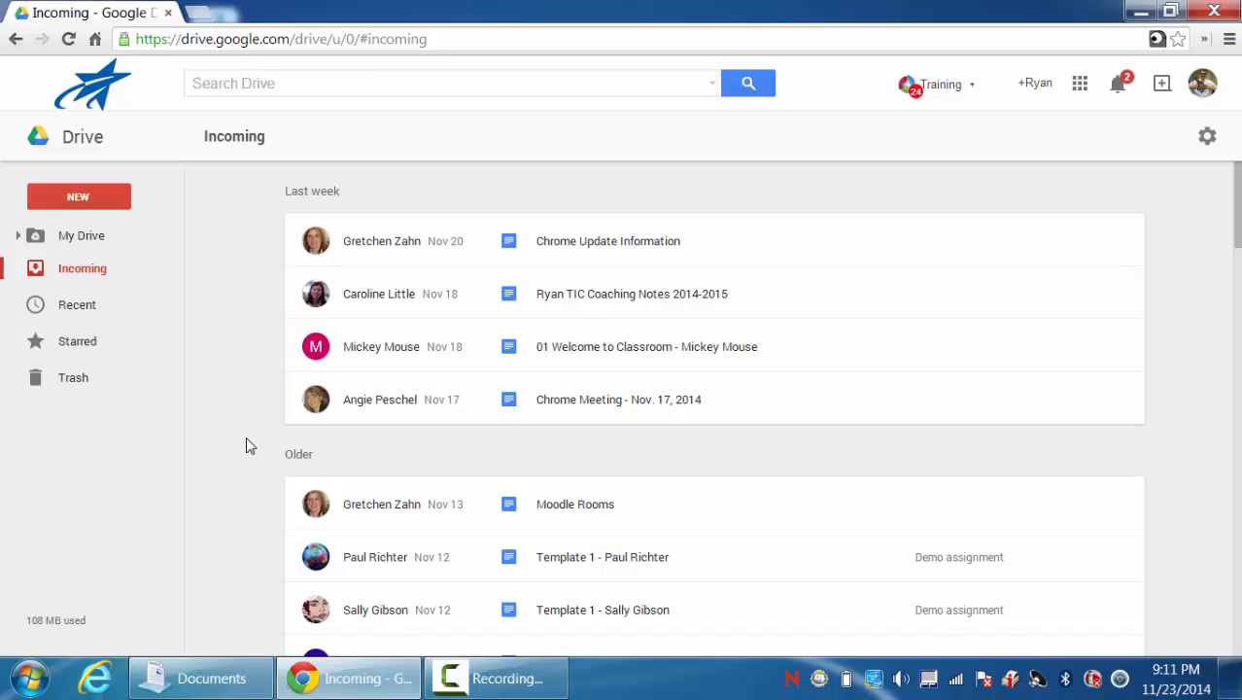
scroll(246, 445, down, 2)
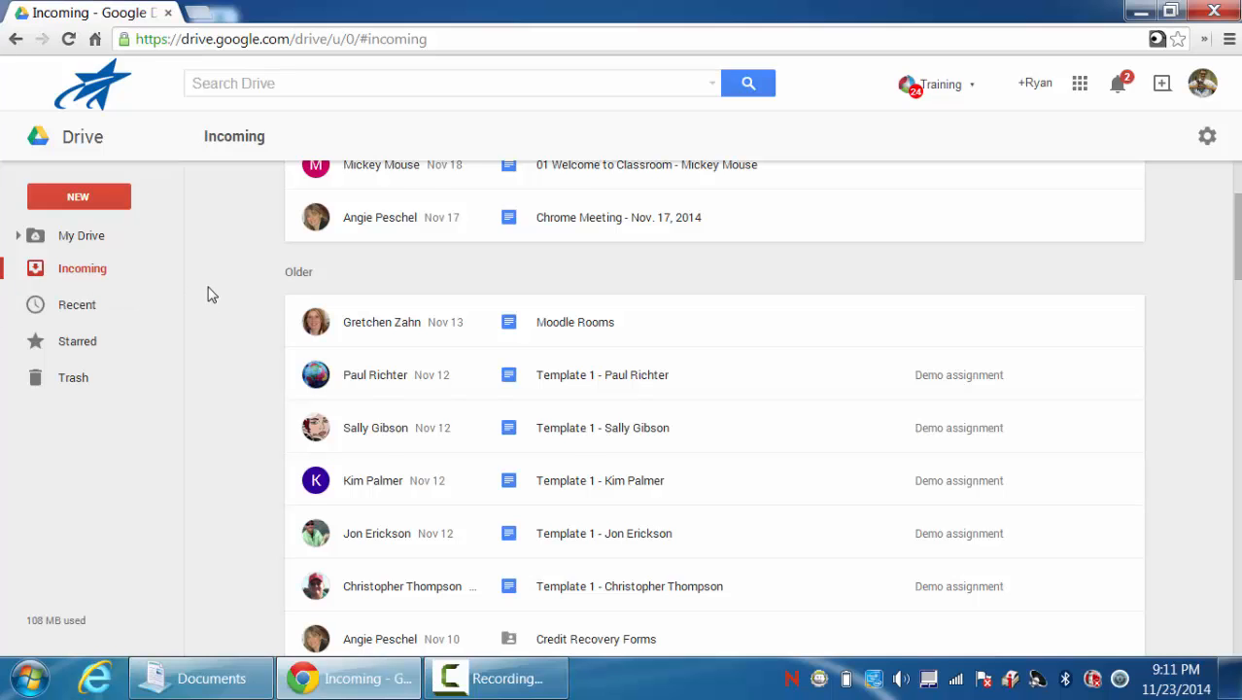
scroll(212, 295, up, 2)
scroll(210, 293, down, 1)
click(81, 237)
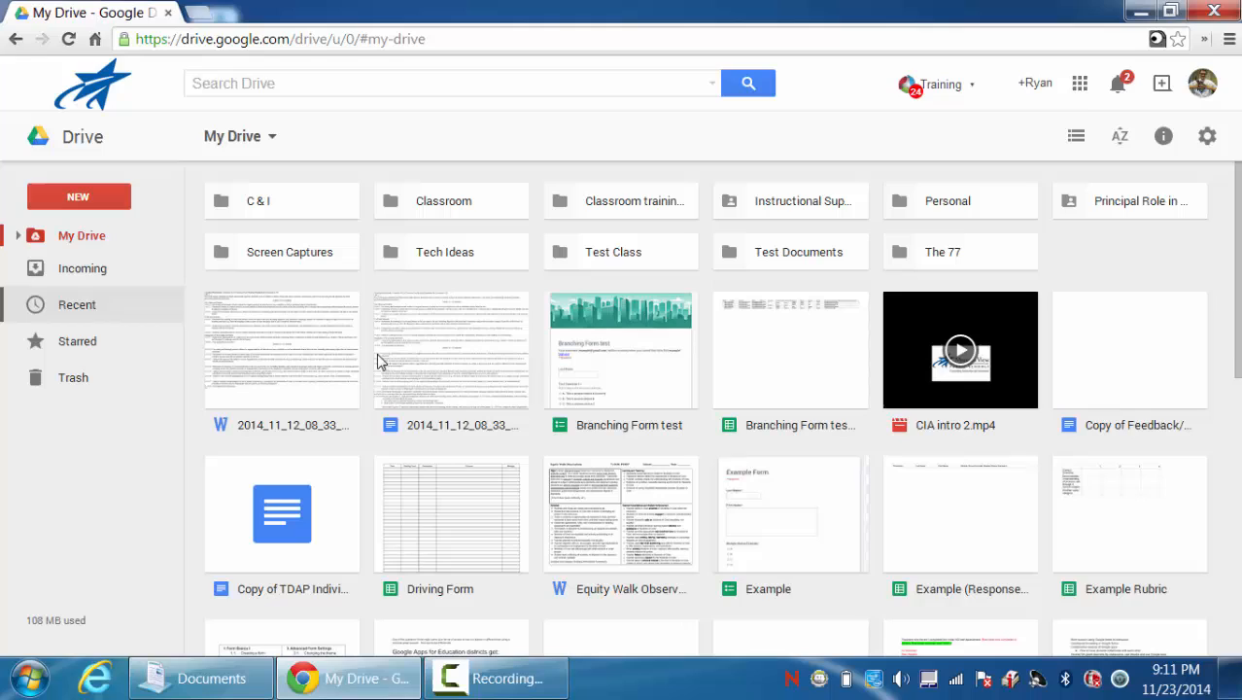
Switch My Drive to list view and check the available sorting options.
click(1076, 140)
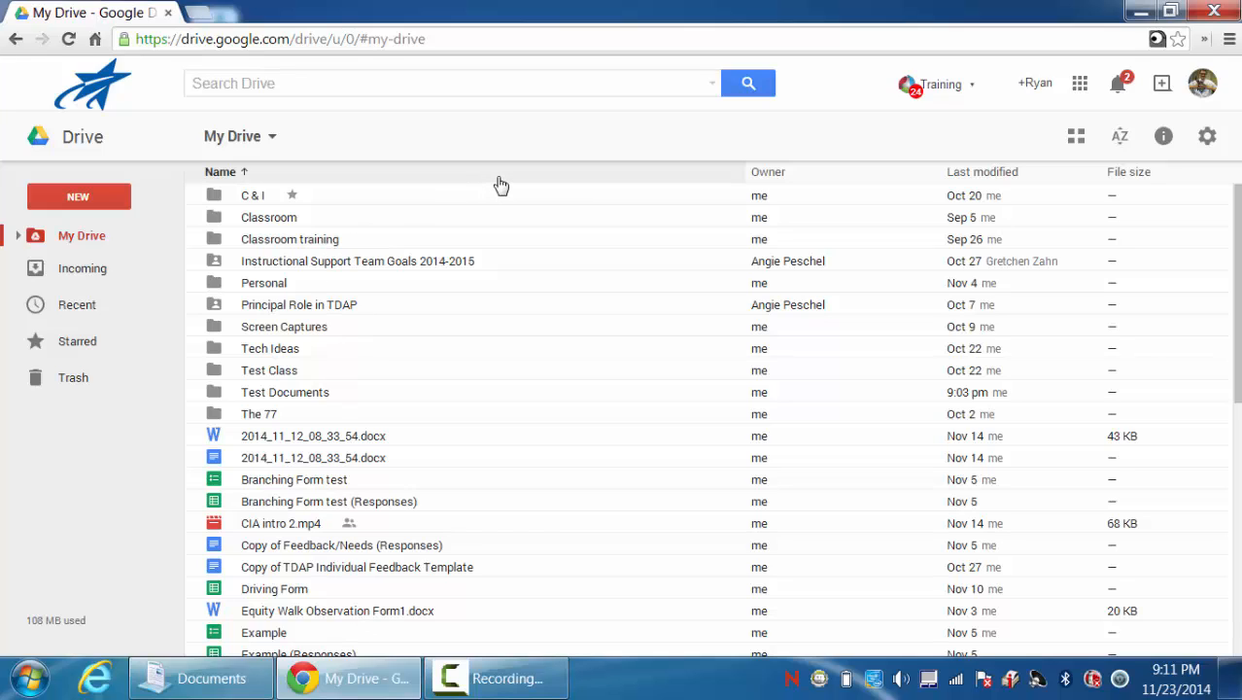
click(1120, 137)
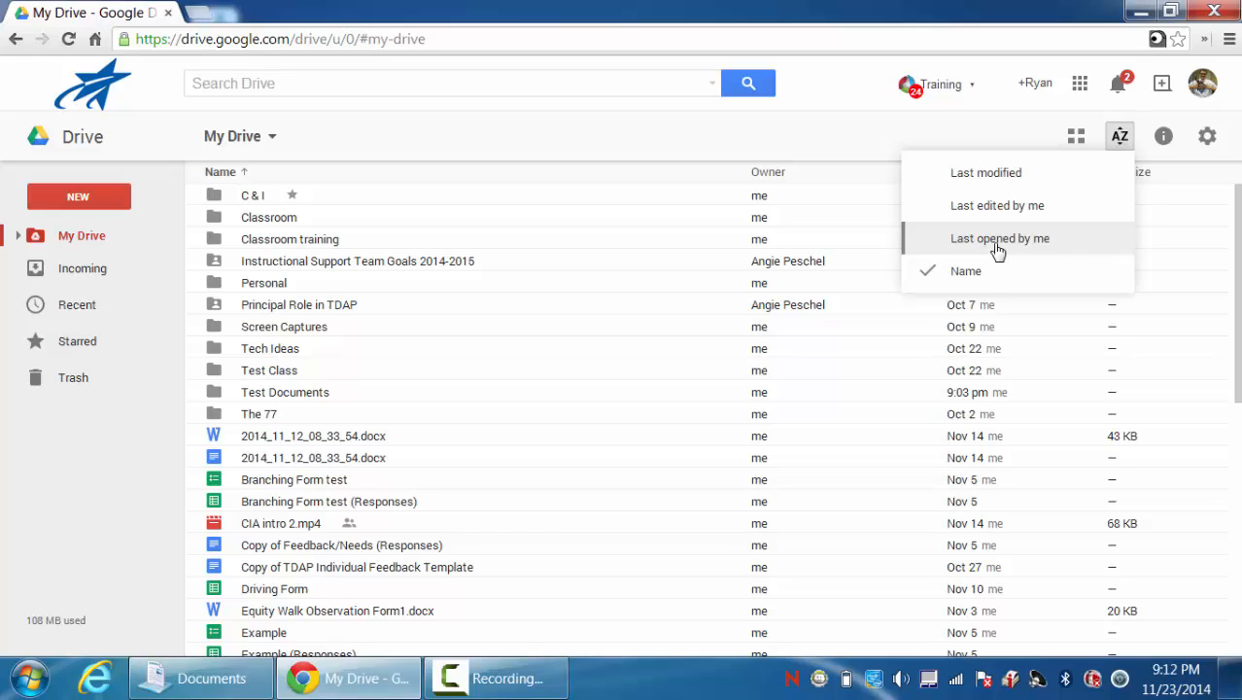
click(844, 133)
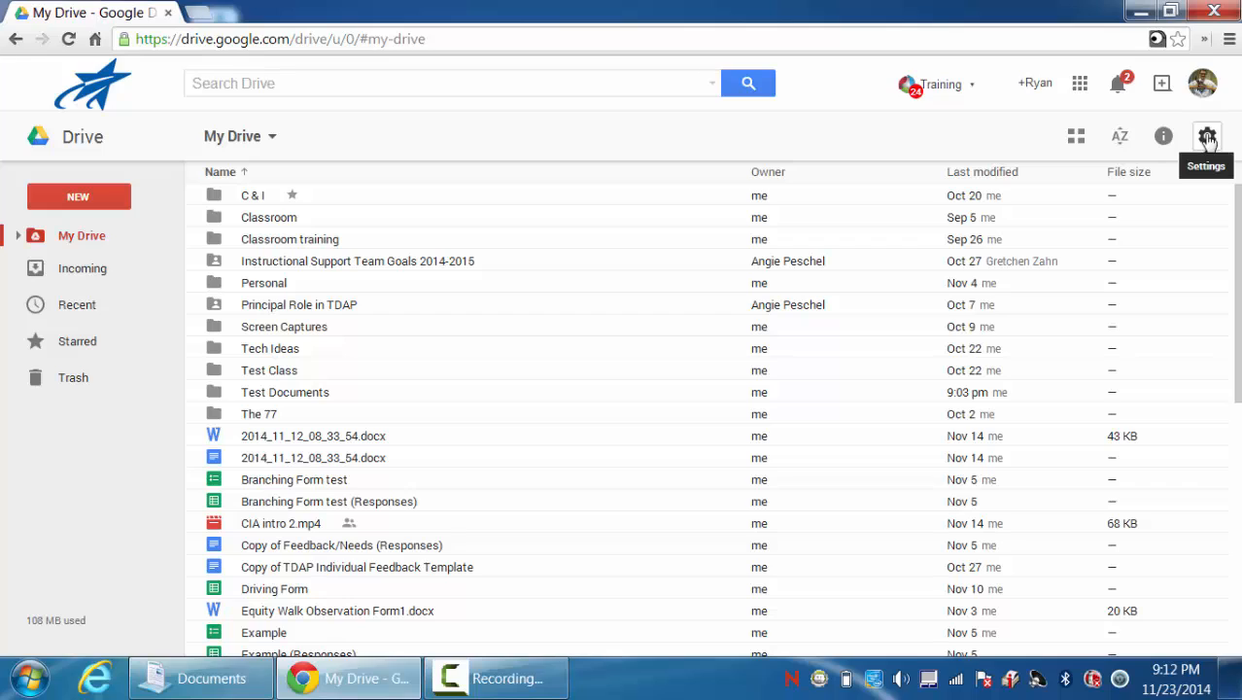
Expand the My Drive folder tree and collapse the Classroom training folder within it.
click(17, 236)
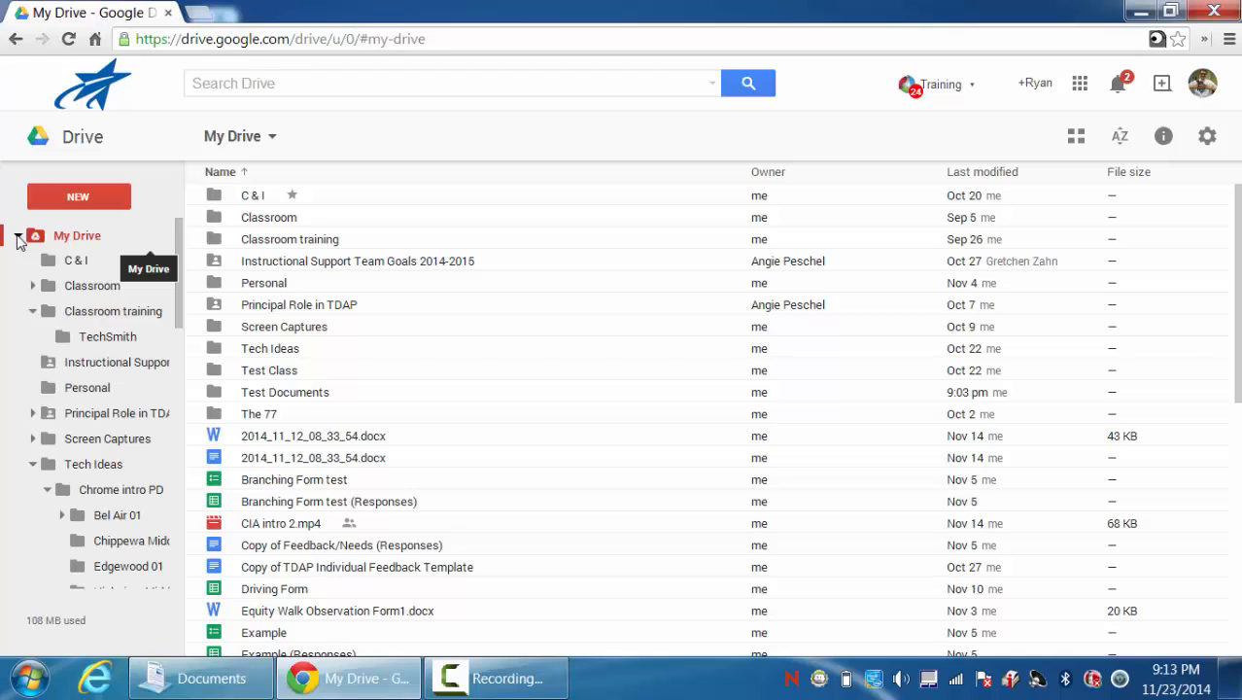
click(18, 237)
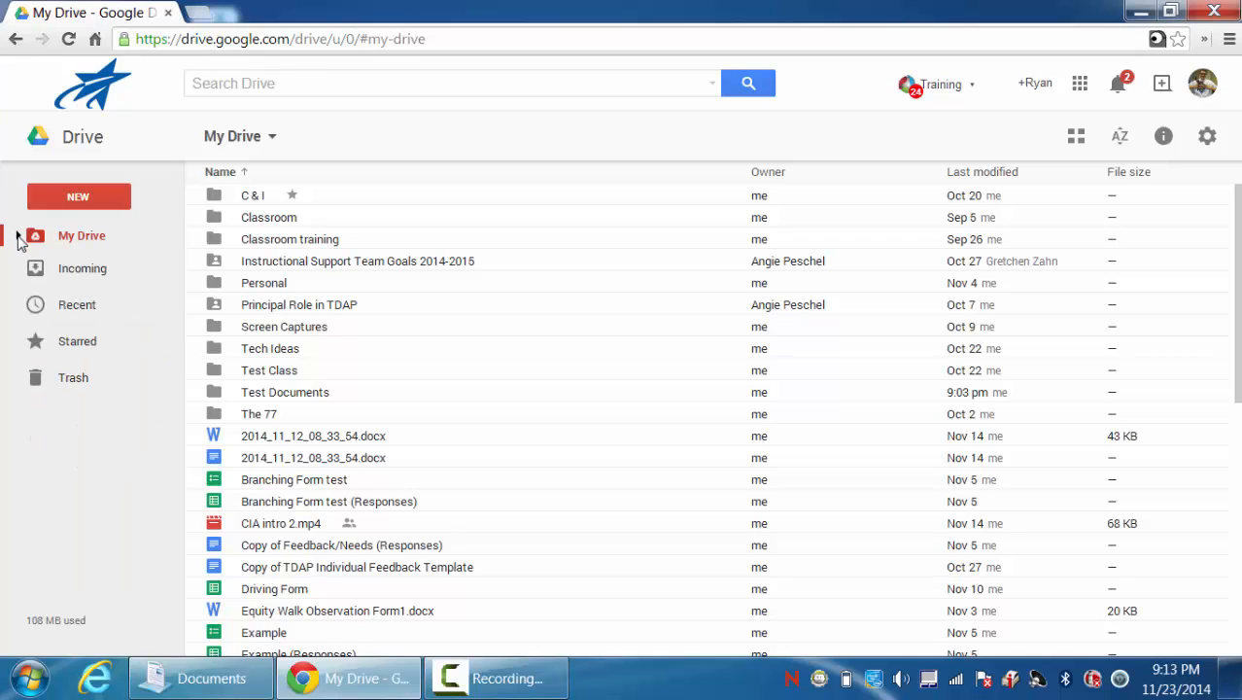
click(17, 237)
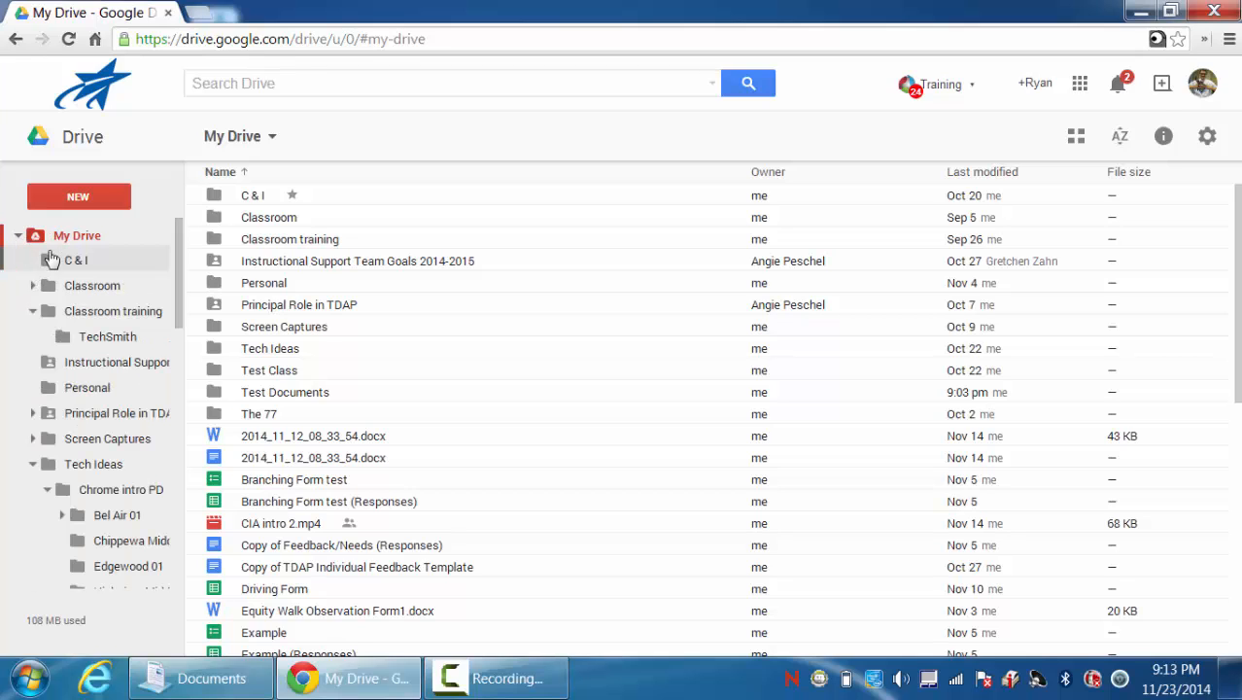
click(32, 311)
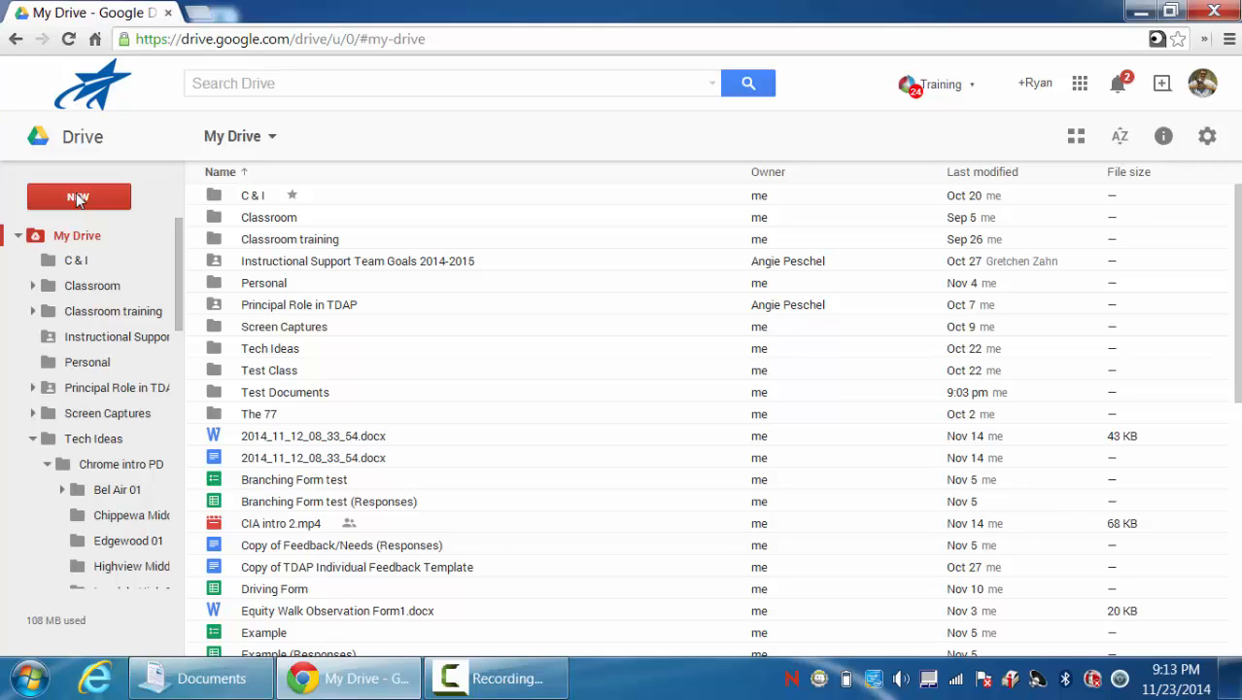
Check which new file types can be created in My Drive without creating one.
click(272, 146)
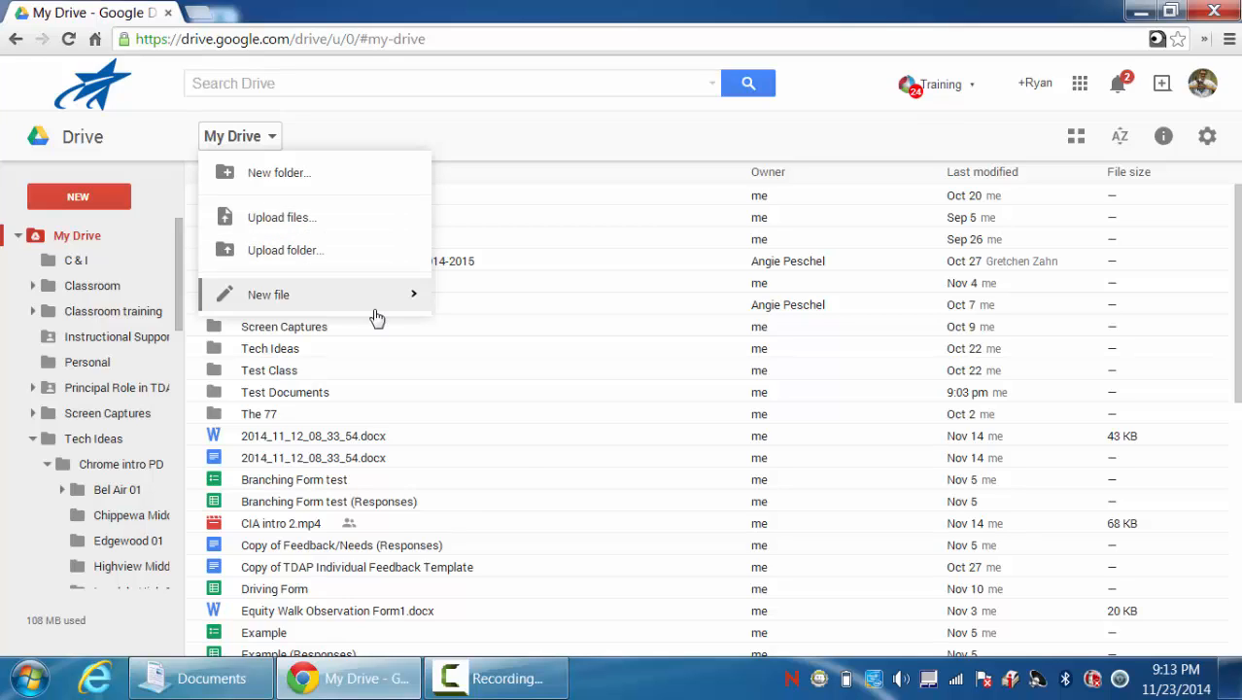
mouse_move(341, 302)
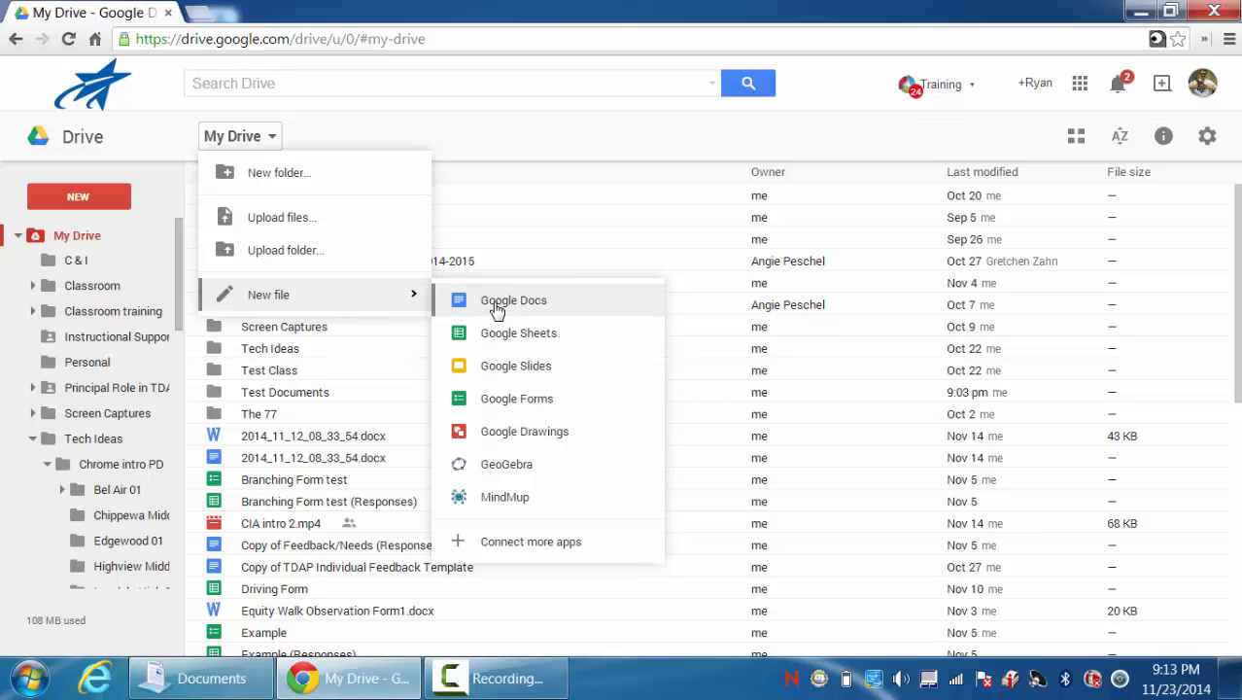
click(278, 140)
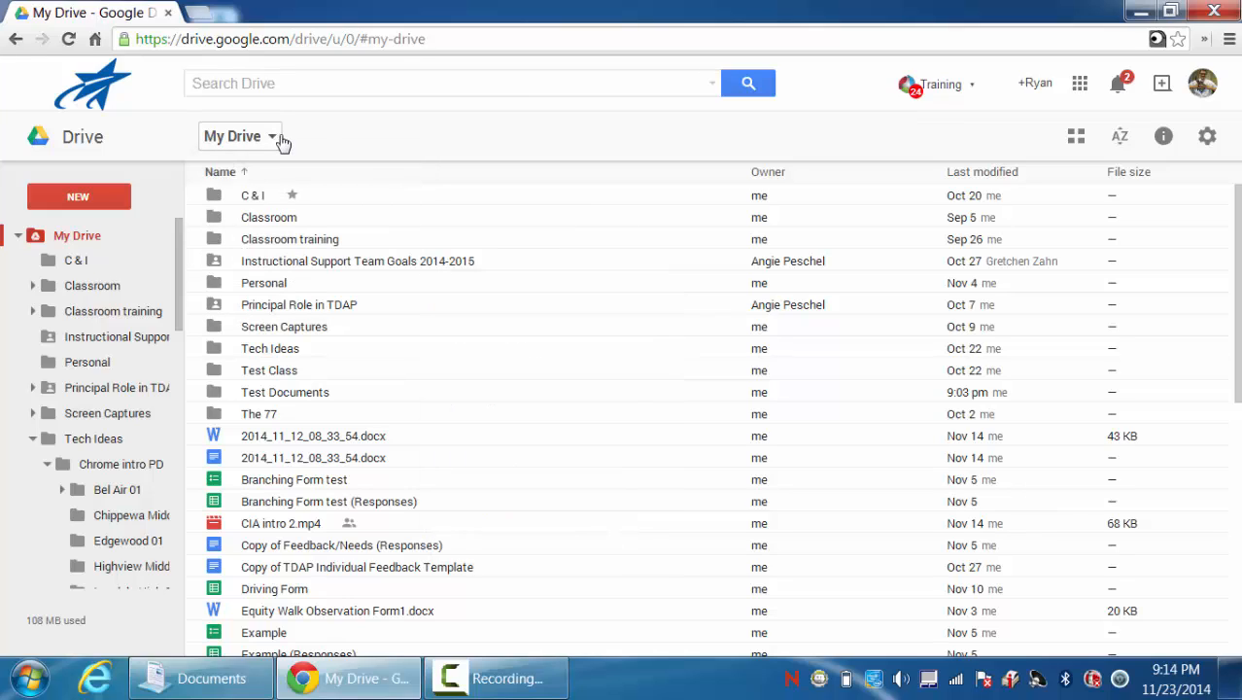
Review the extra actions available for the Word file 2014_11_12_08_33_54.docx and move it into the Test Documents folder.
click(304, 439)
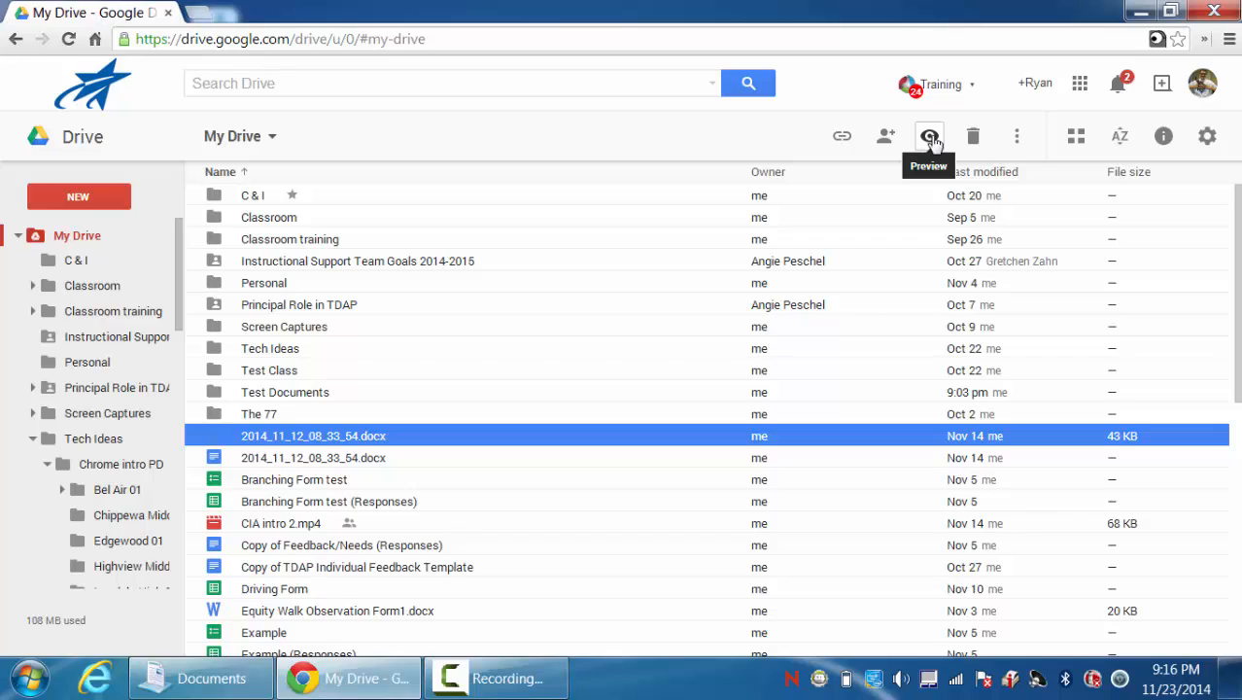
click(1021, 139)
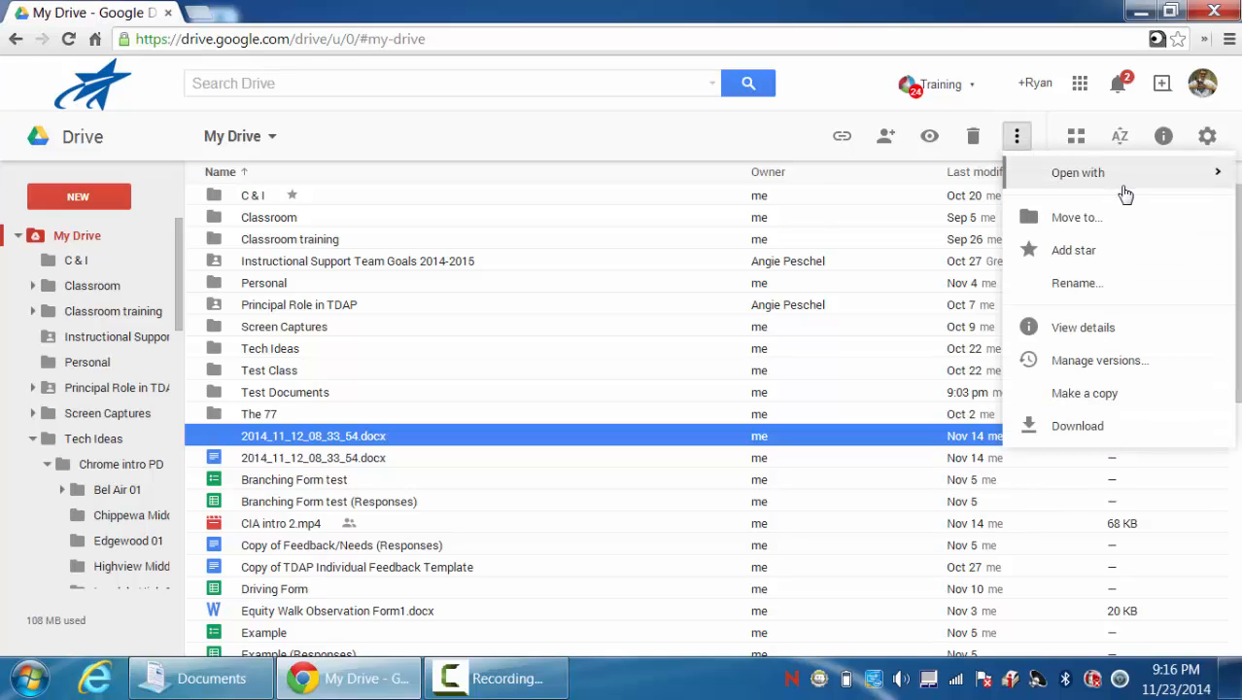
mouse_move(1139, 178)
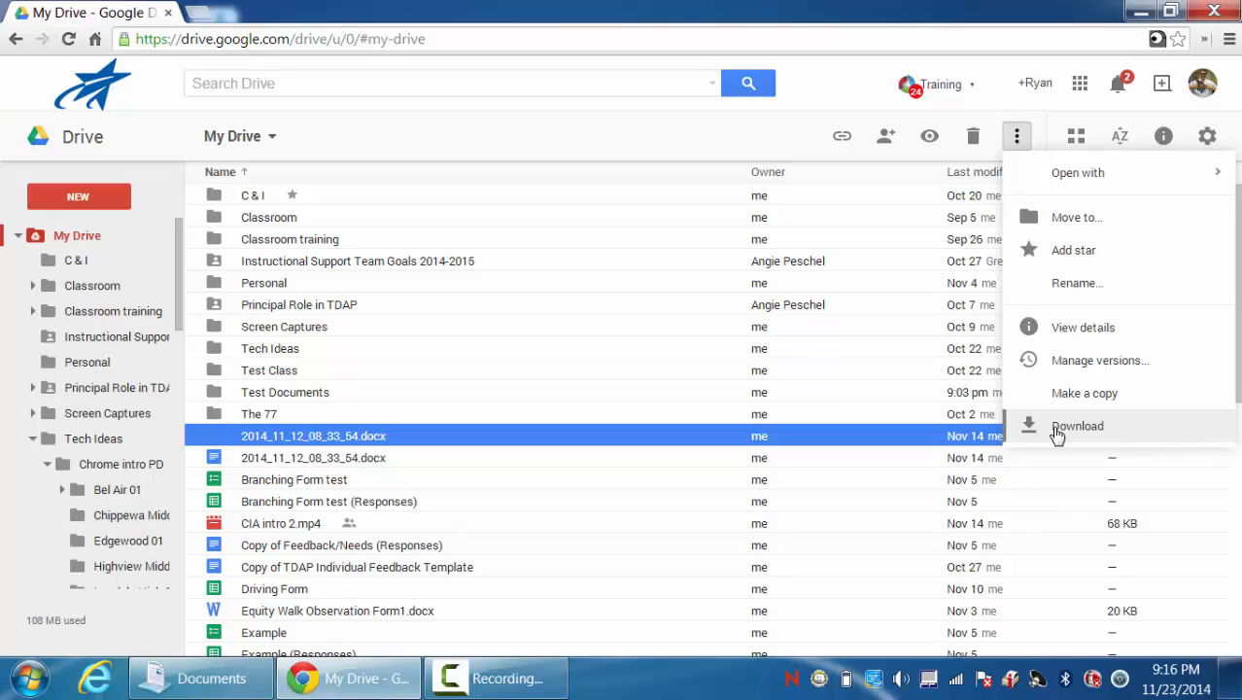
click(624, 143)
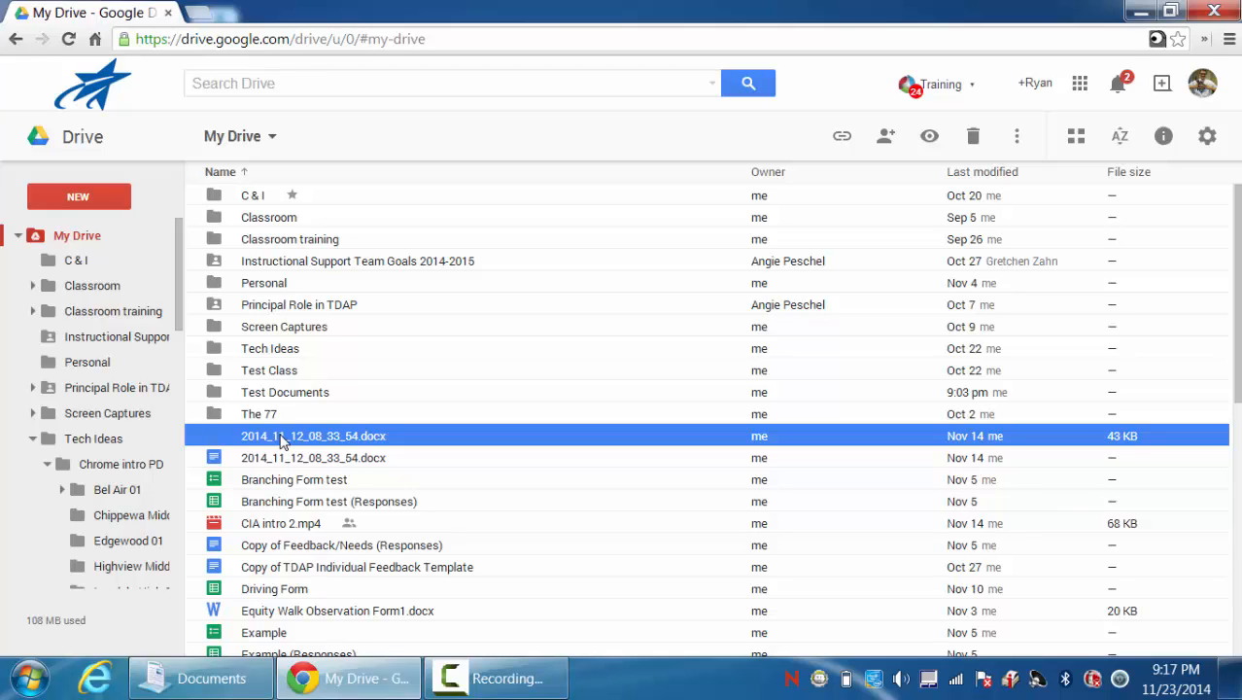
drag(282, 442, 94, 588)
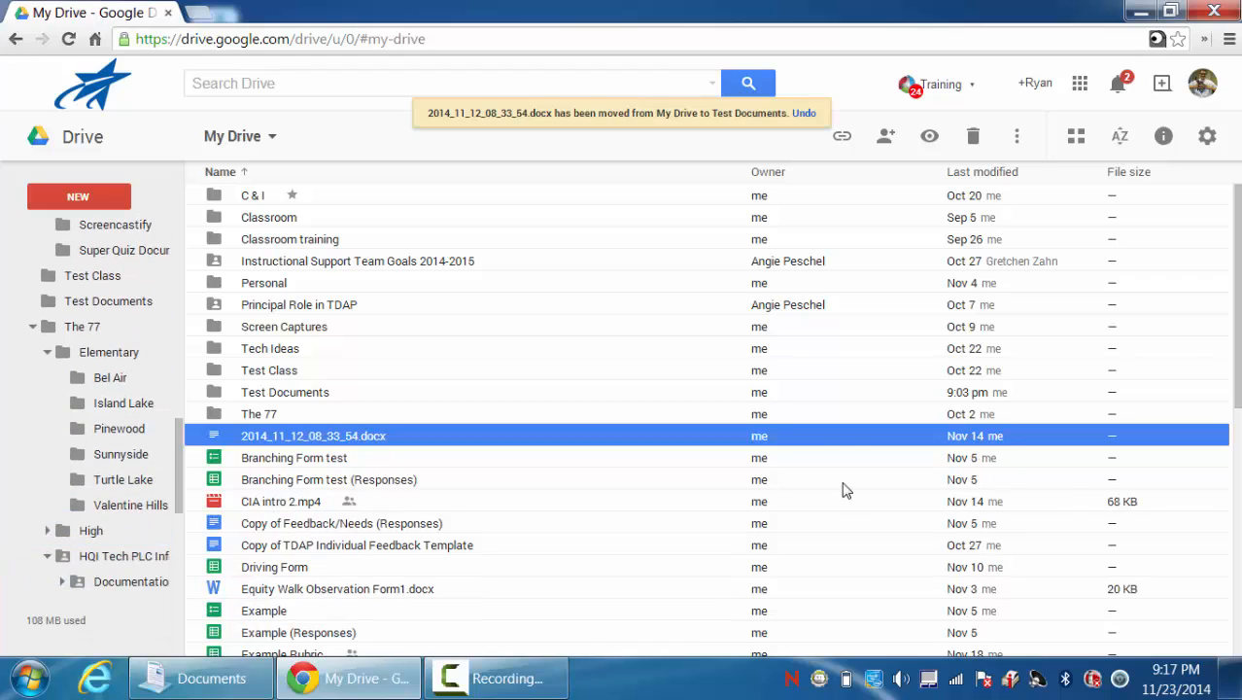
Box-select the files from 2014_11_12_08_33_54.docx through Example (Responses), and release the group by selecting the Test Class folder.
click(844, 486)
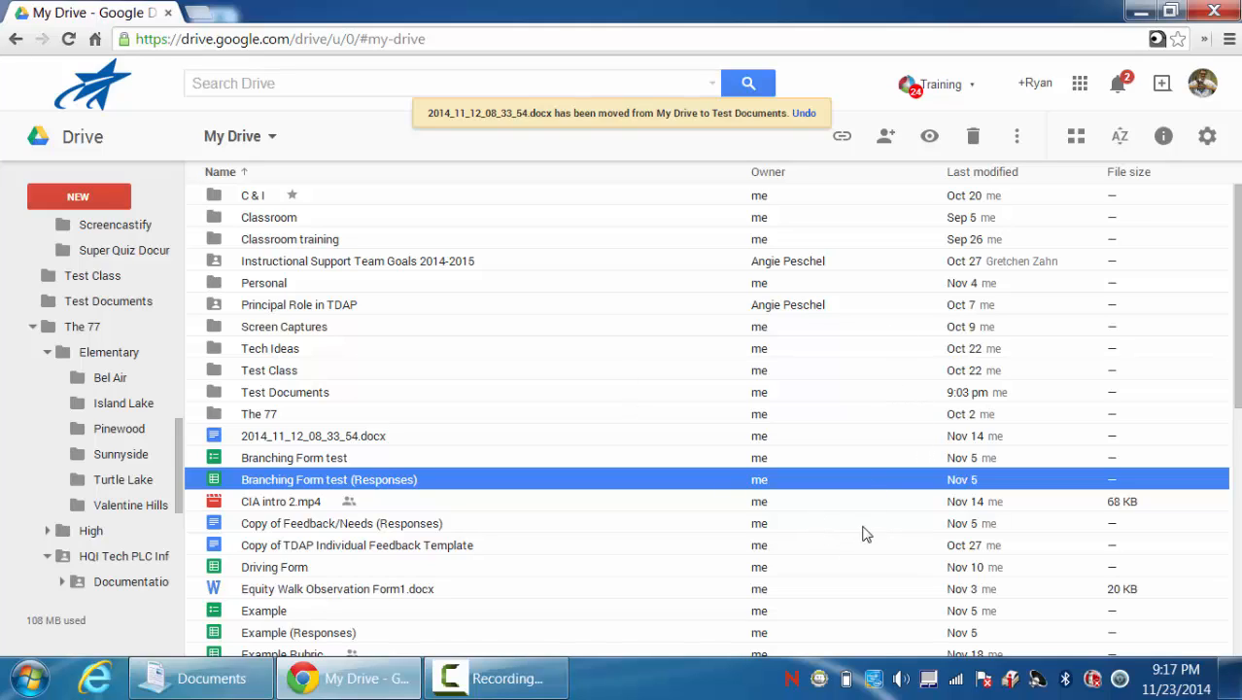
click(859, 435)
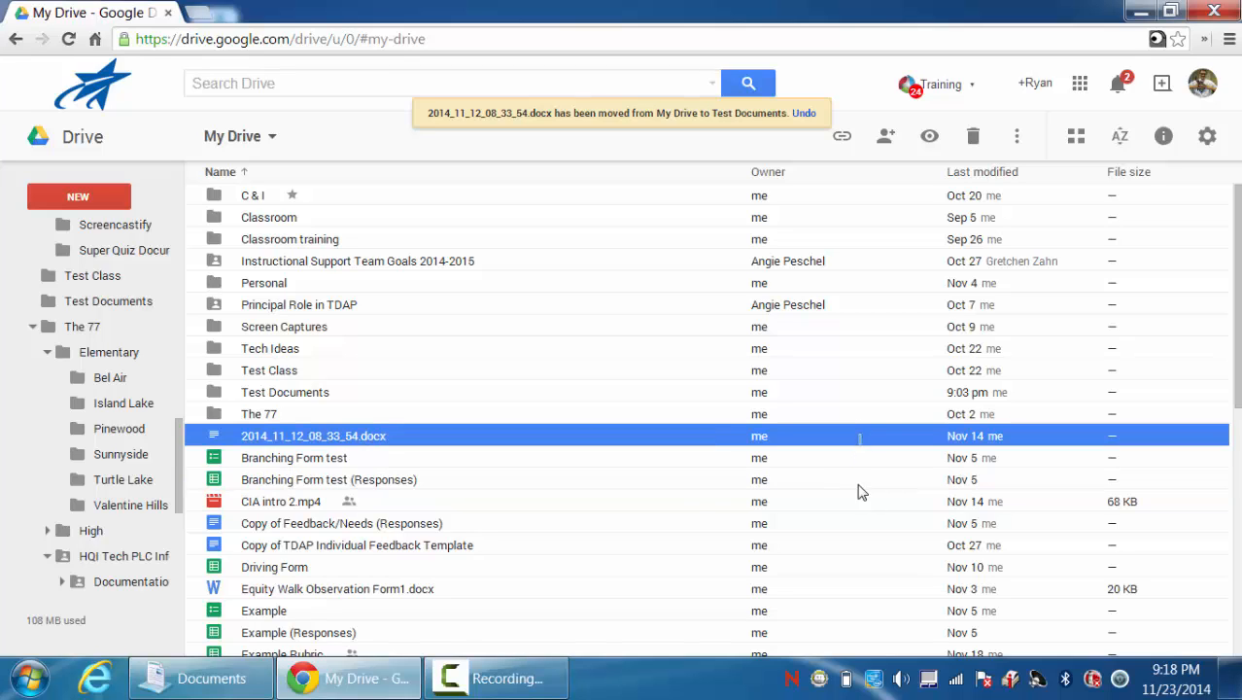
drag(858, 491, 243, 635)
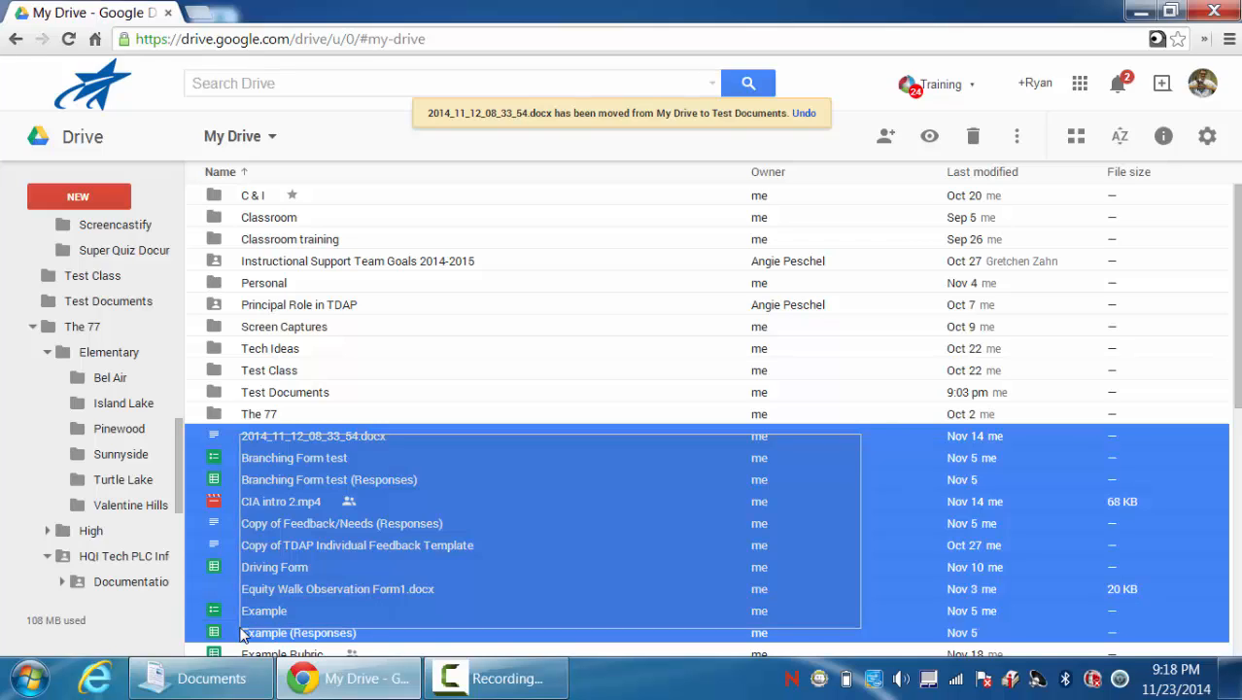
drag(243, 634, 243, 634)
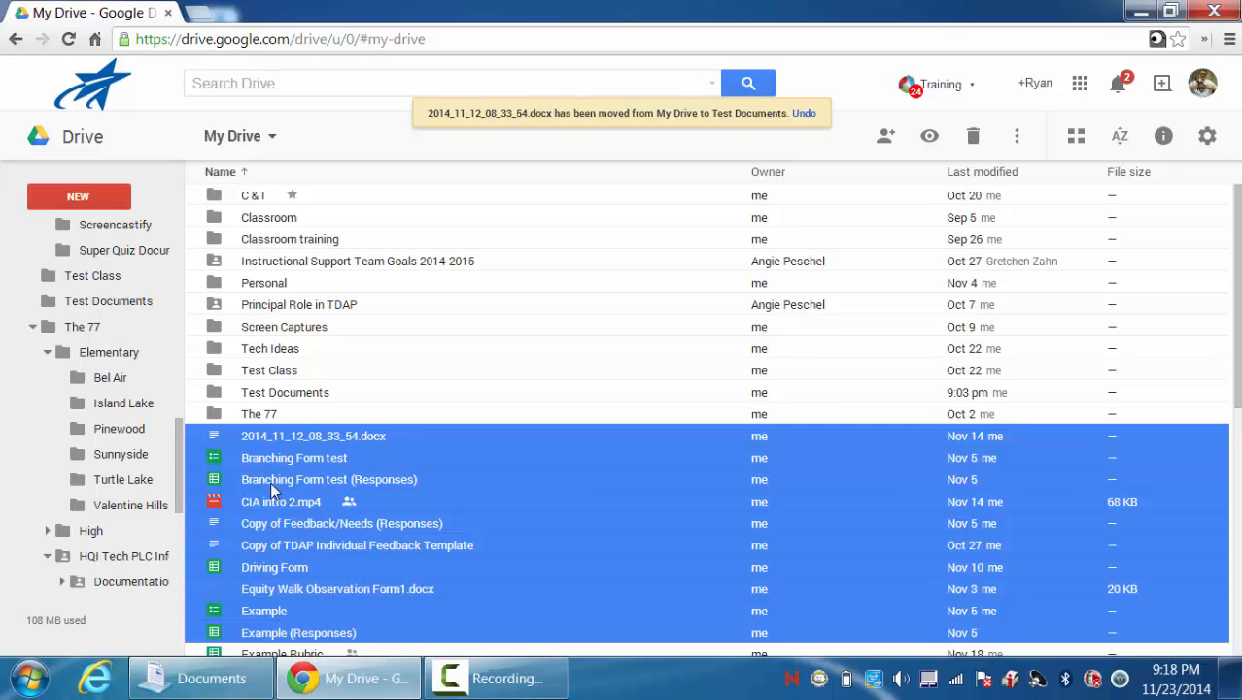
drag(279, 490, 252, 467)
click(588, 370)
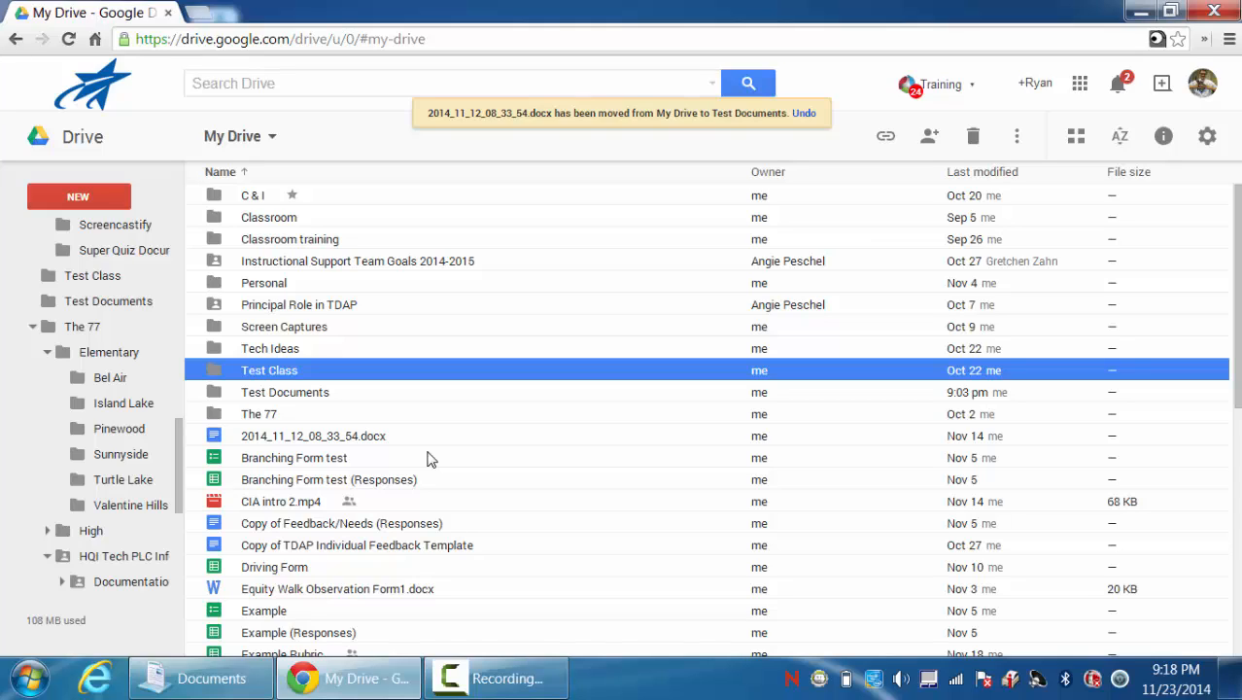
Select the files from 2014_11_12_08_33_54.docx through Example (Responses) as a range, and replace that selection with the Tech Ideas folder.
click(367, 439)
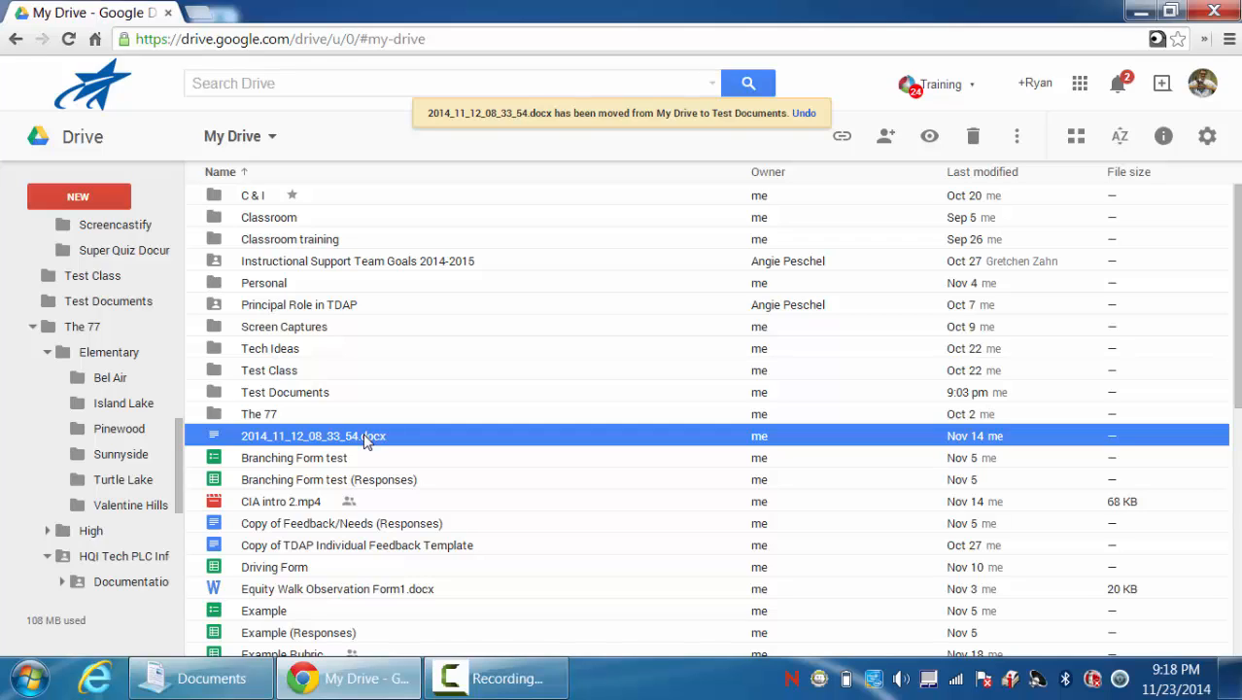
shift+click(336, 632)
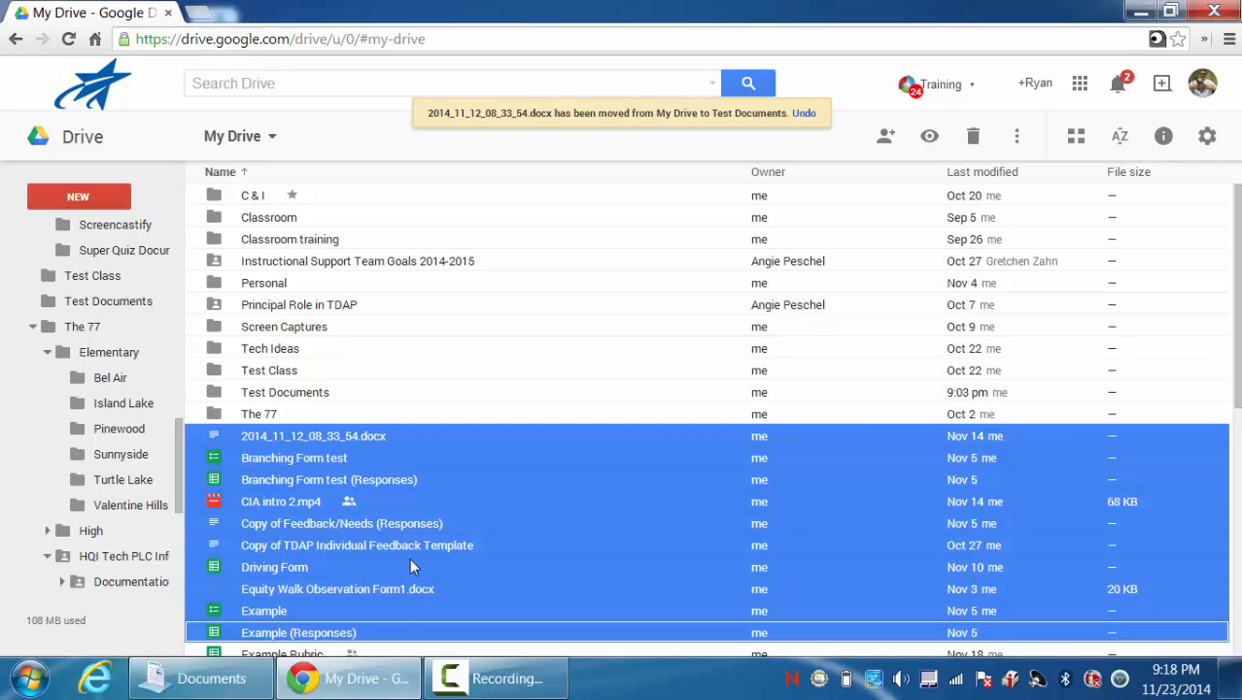
click(325, 440)
mouse_move(325, 441)
mouse_down()
mouse_move(66, 517)
mouse_move(354, 456)
mouse_move(321, 451)
mouse_up()
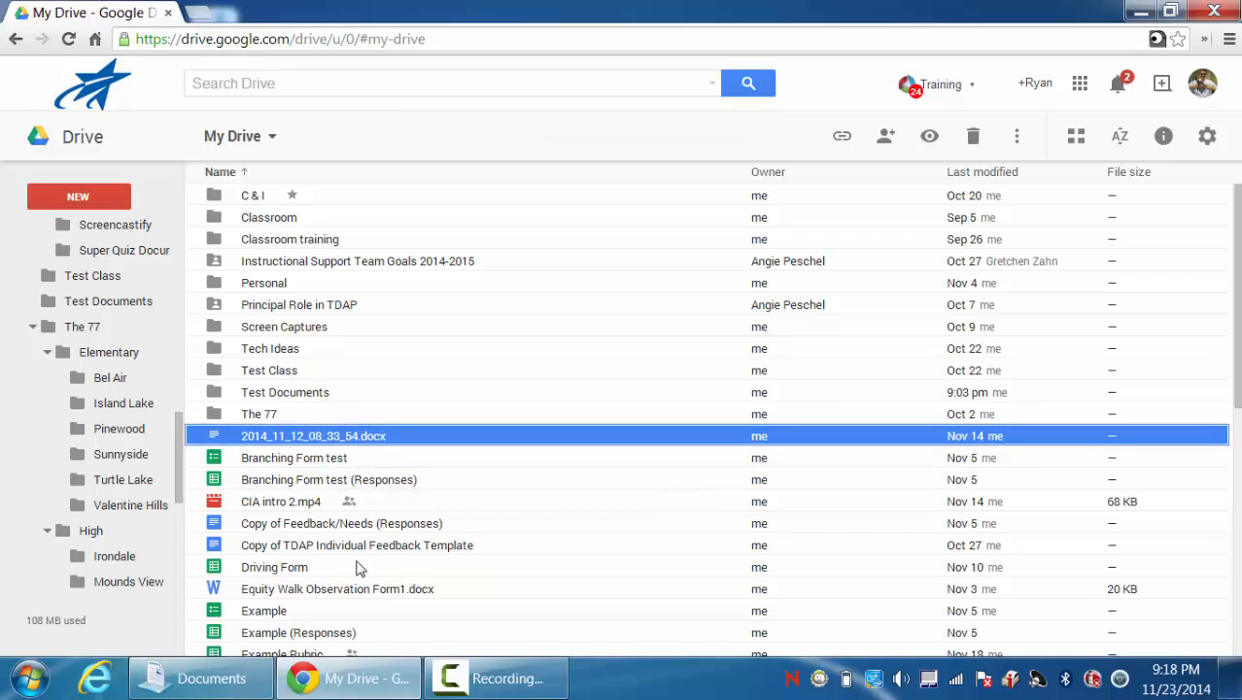
shift+click(311, 634)
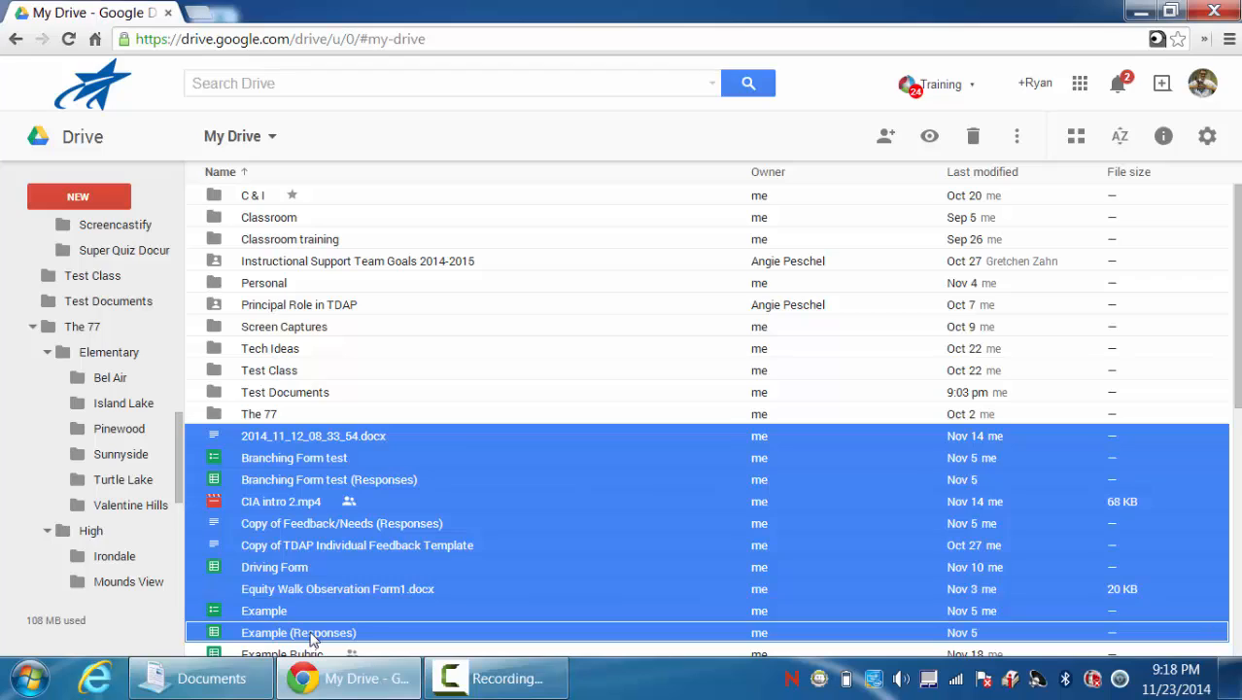
drag(311, 638, 333, 517)
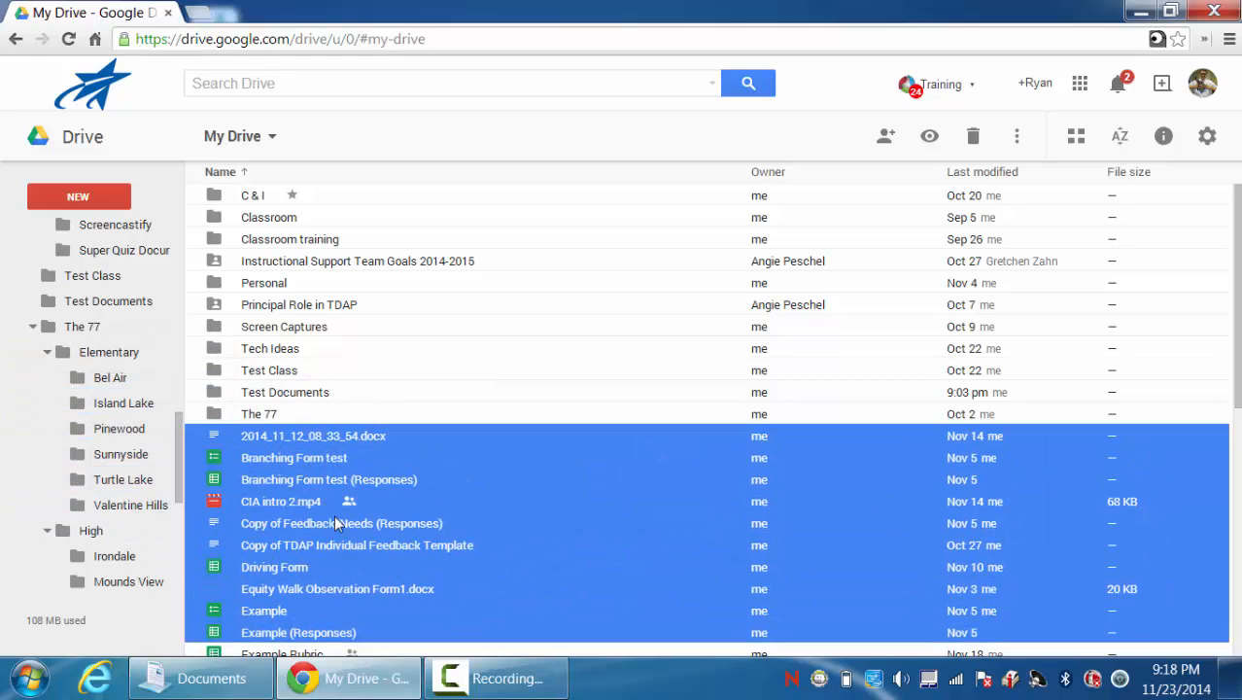
click(508, 350)
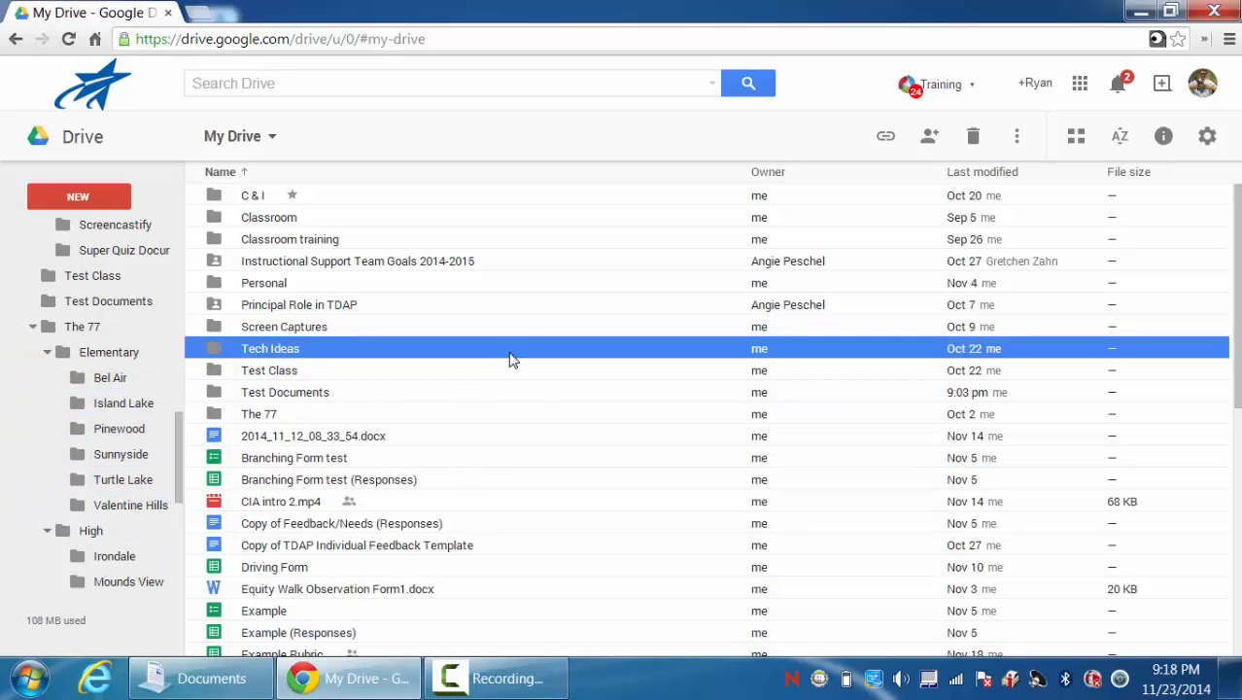
Select 2014_11_12_08_33_54.docx, Branching Form test (Responses), Copy of TDAP Individual Feedback Template, Driving Form and Example together, and replace the selection with the Classroom training folder.
click(333, 440)
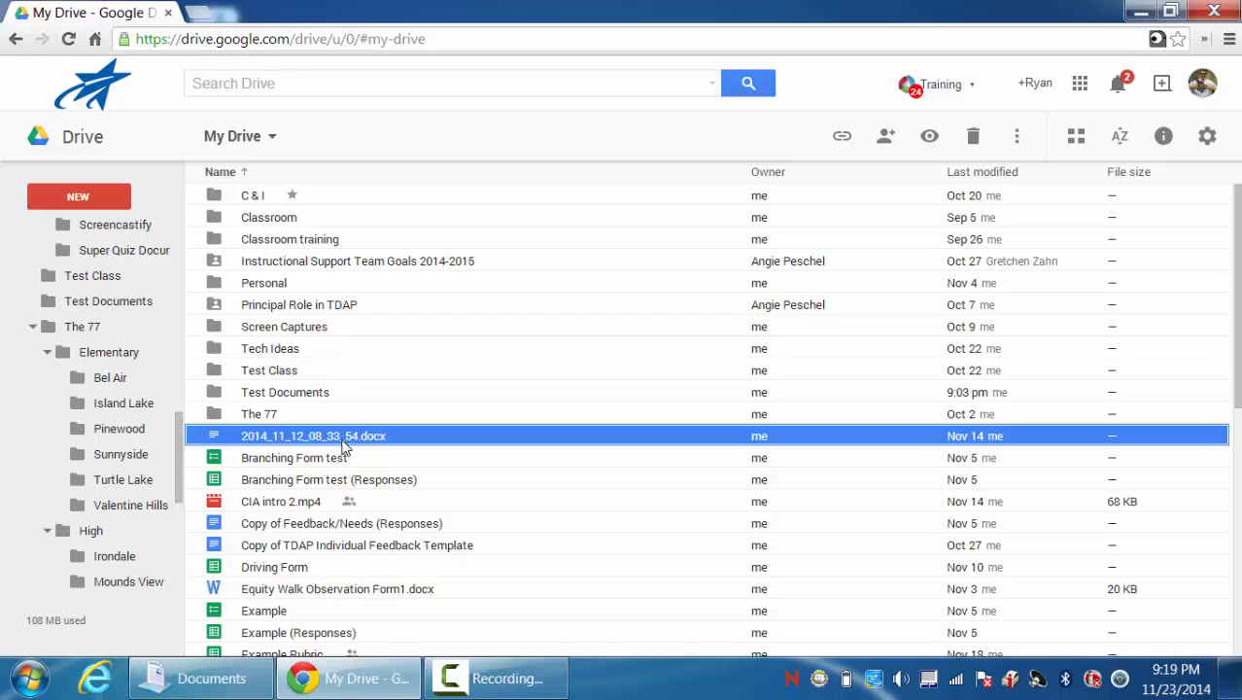
ctrl+click(325, 483)
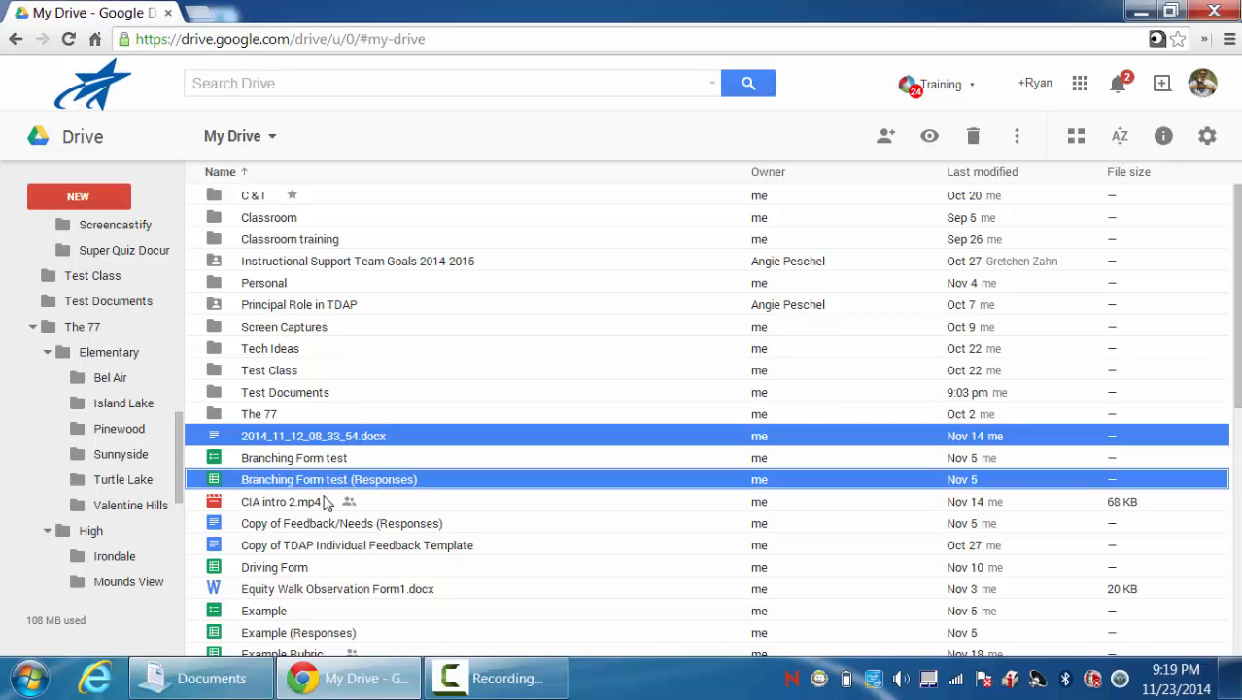
ctrl+click(320, 546)
ctrl+click(301, 569)
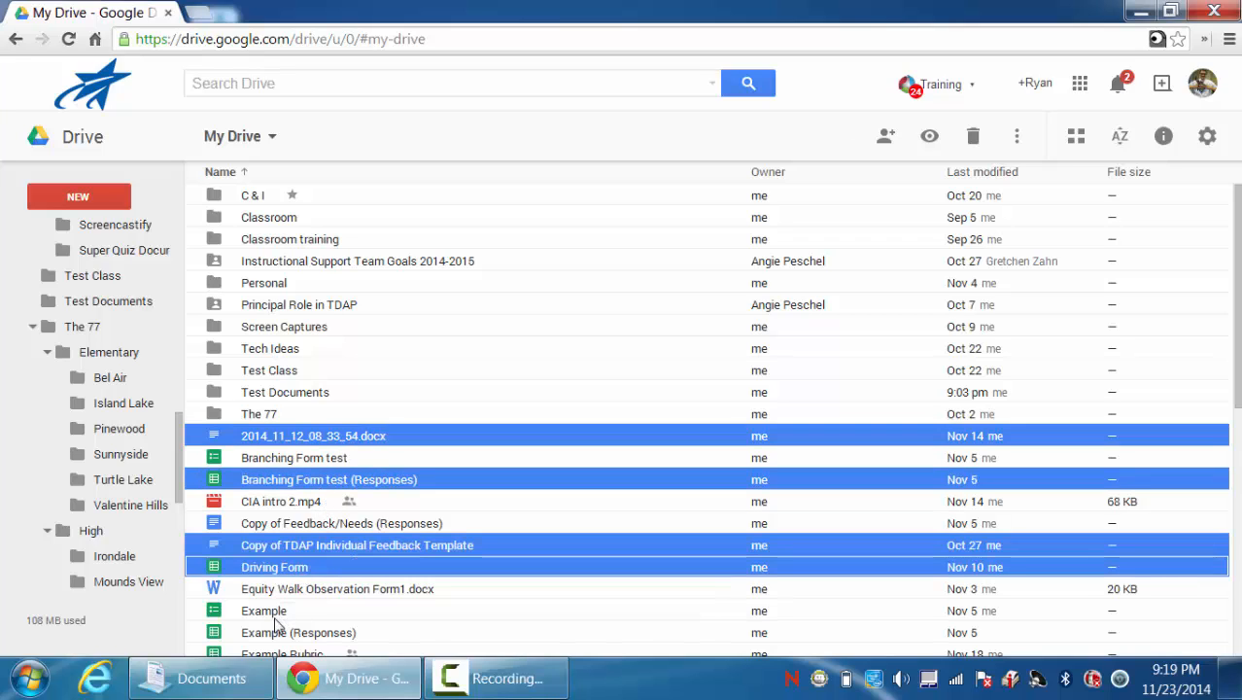
ctrl+click(281, 612)
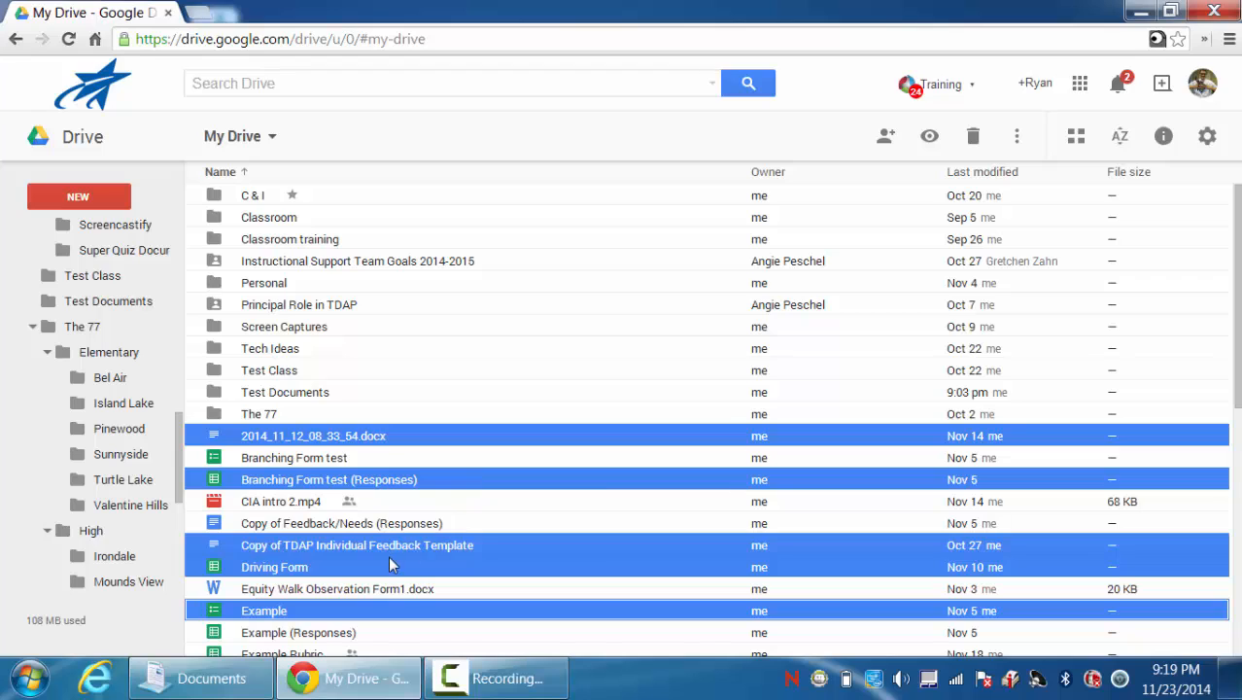
drag(384, 550, 380, 501)
click(1157, 238)
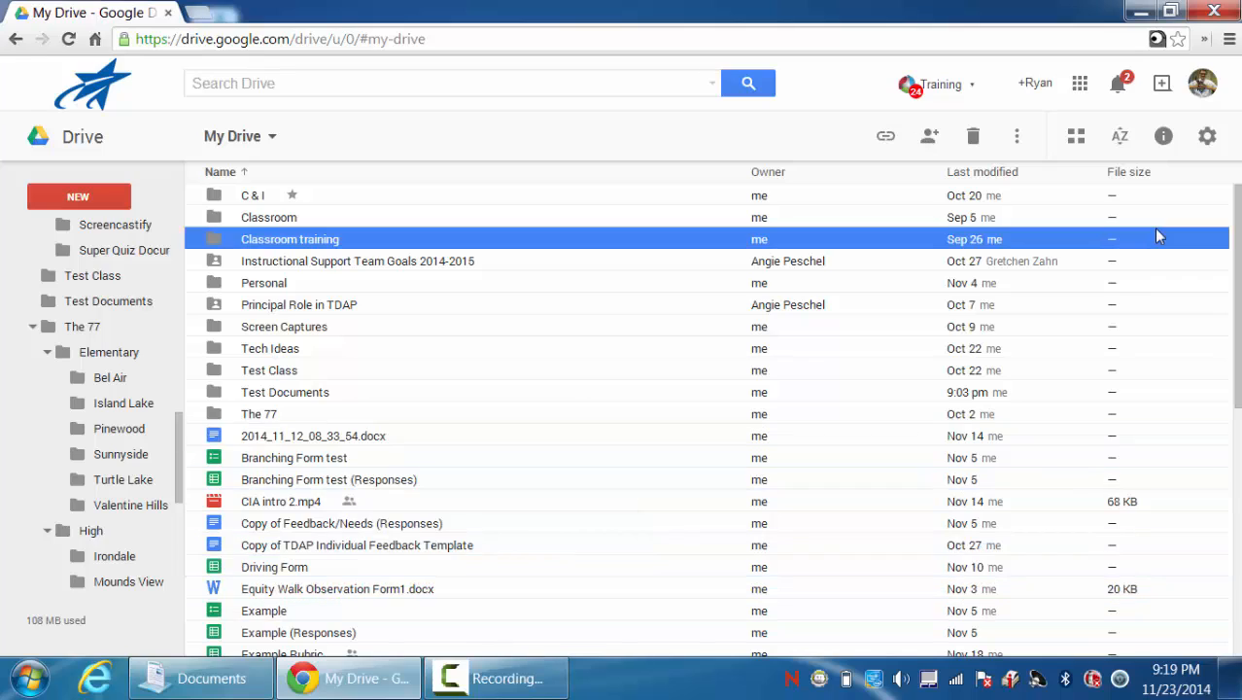
Open the Drive settings and review the available display density options without choosing a different one.
click(1205, 138)
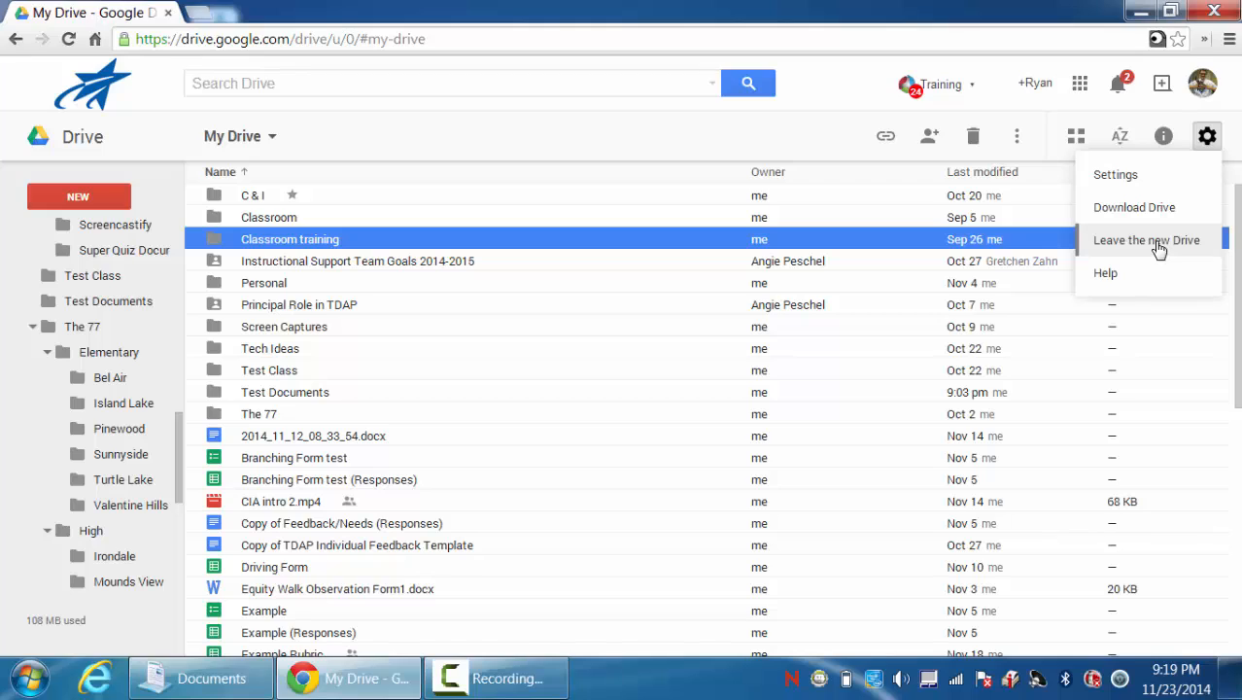
click(1120, 179)
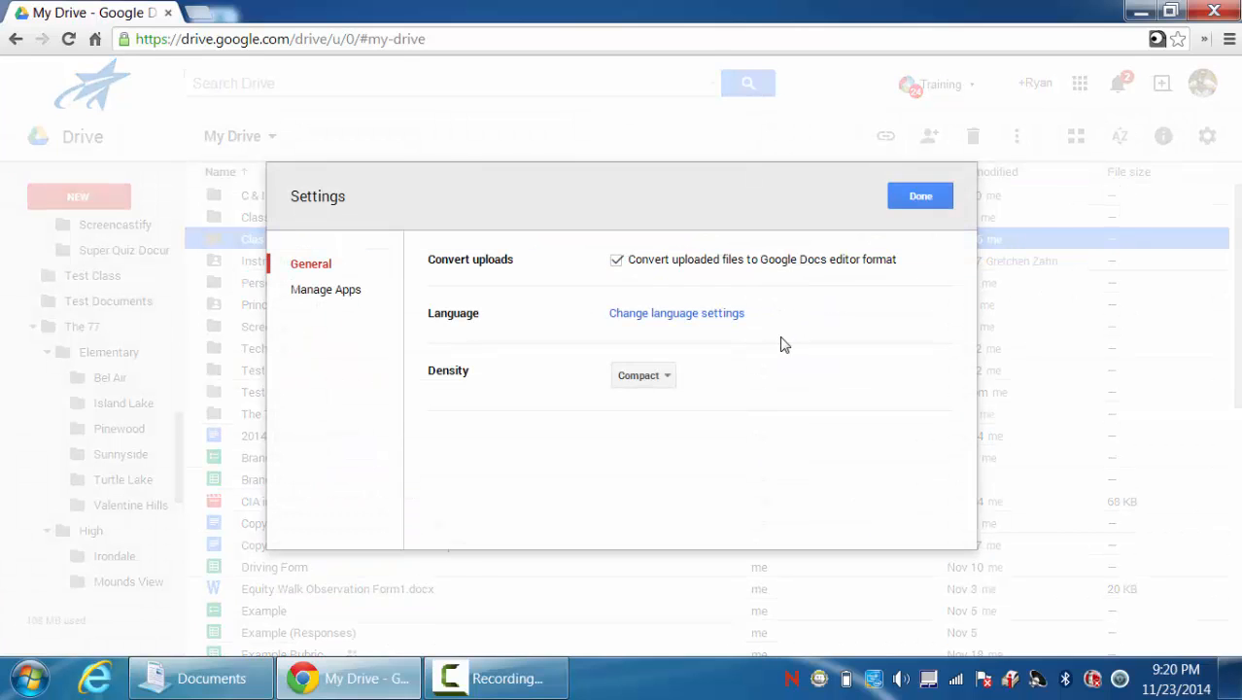
click(671, 382)
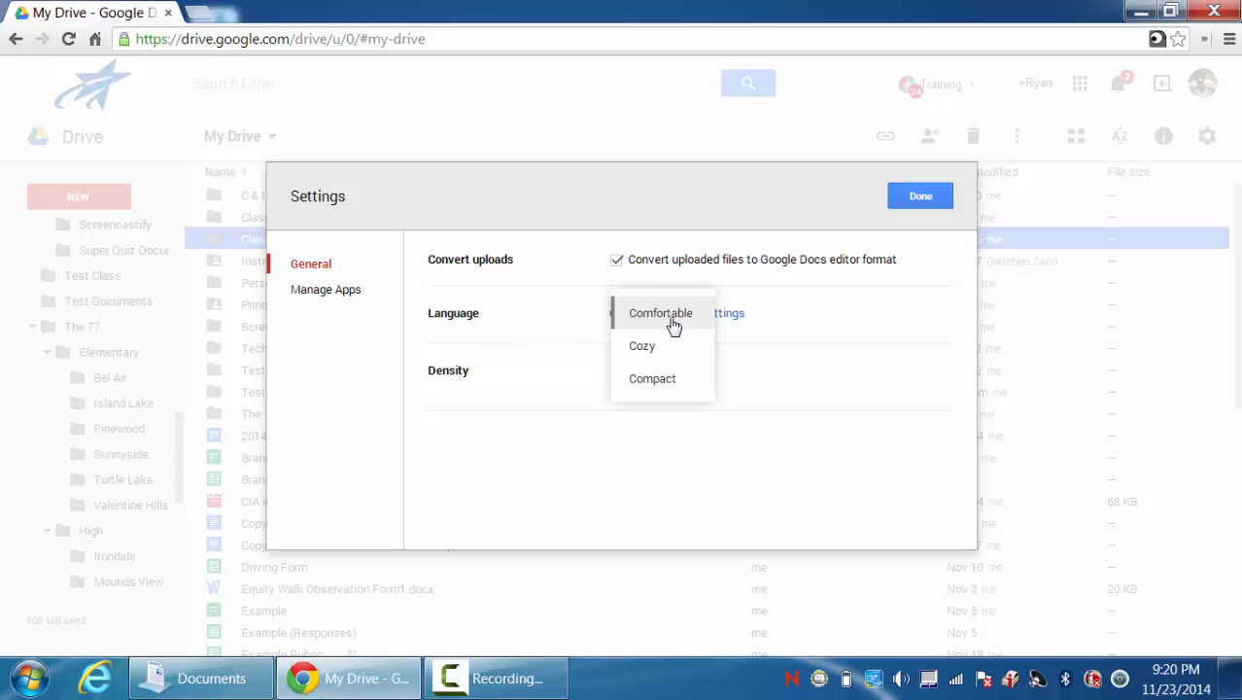
click(573, 289)
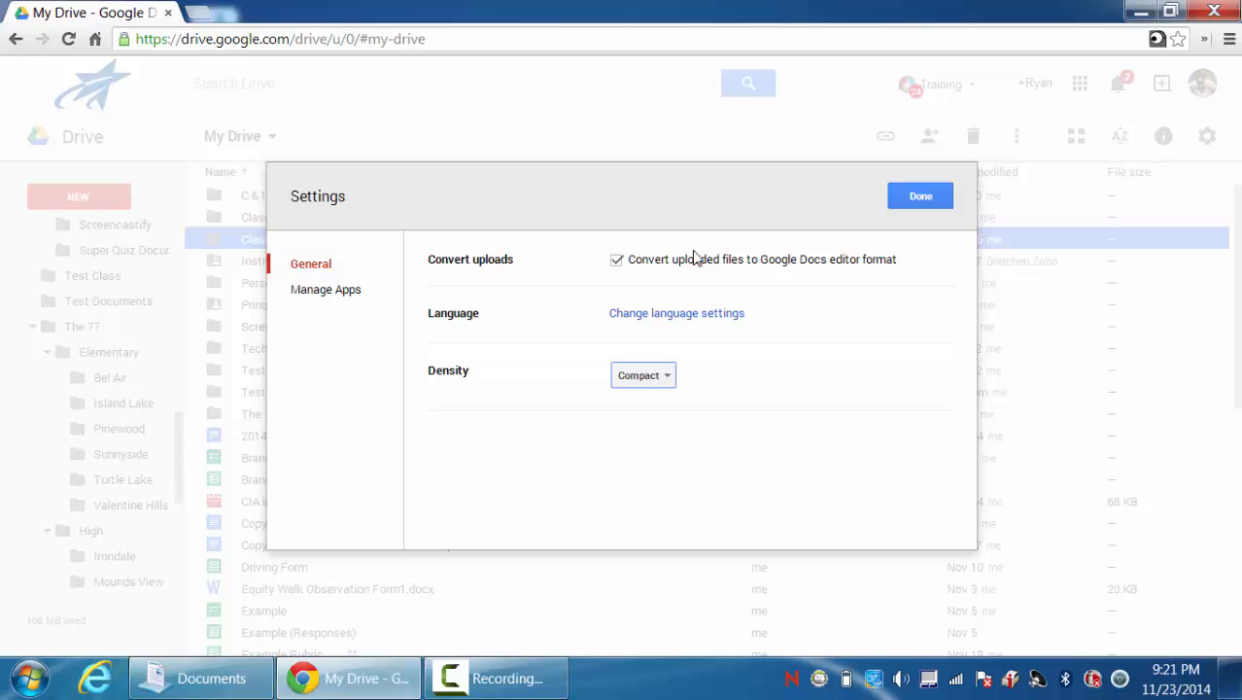
Turn off the conversion of uploaded files to Google Docs editor format, turn it back on, and close the settings.
click(617, 262)
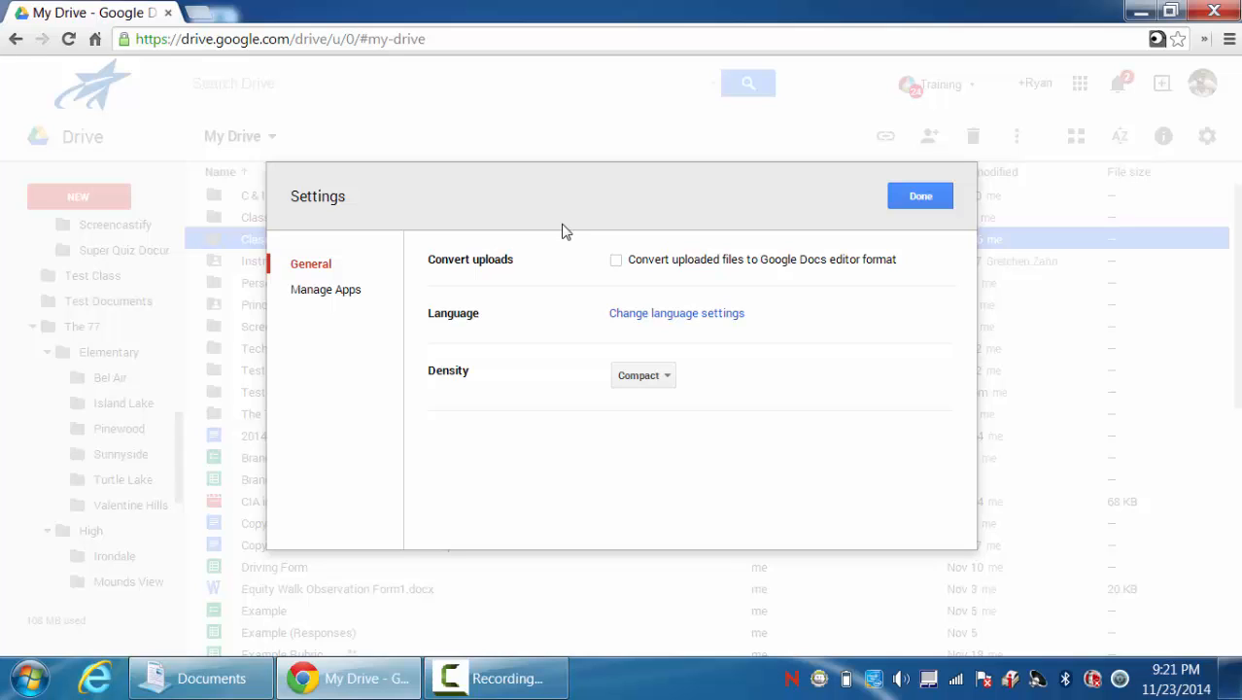
click(617, 266)
click(923, 205)
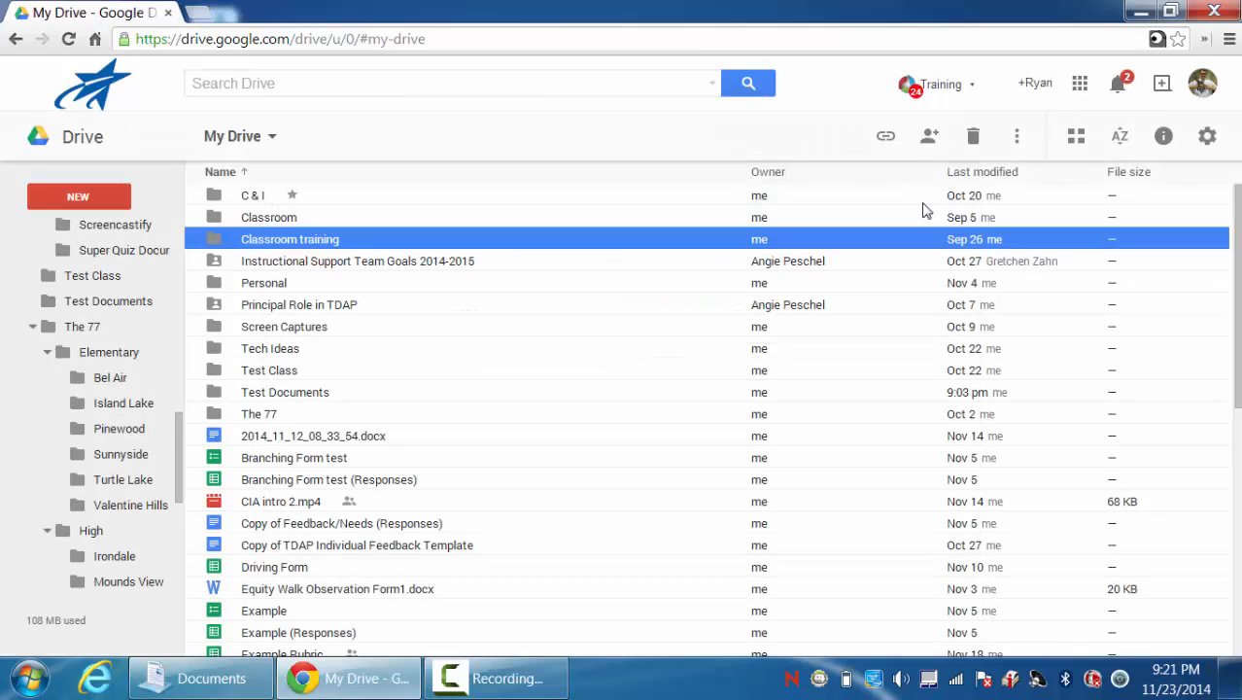
Upload the Test Documents folder from the computer's My Documents into My Drive.
click(274, 141)
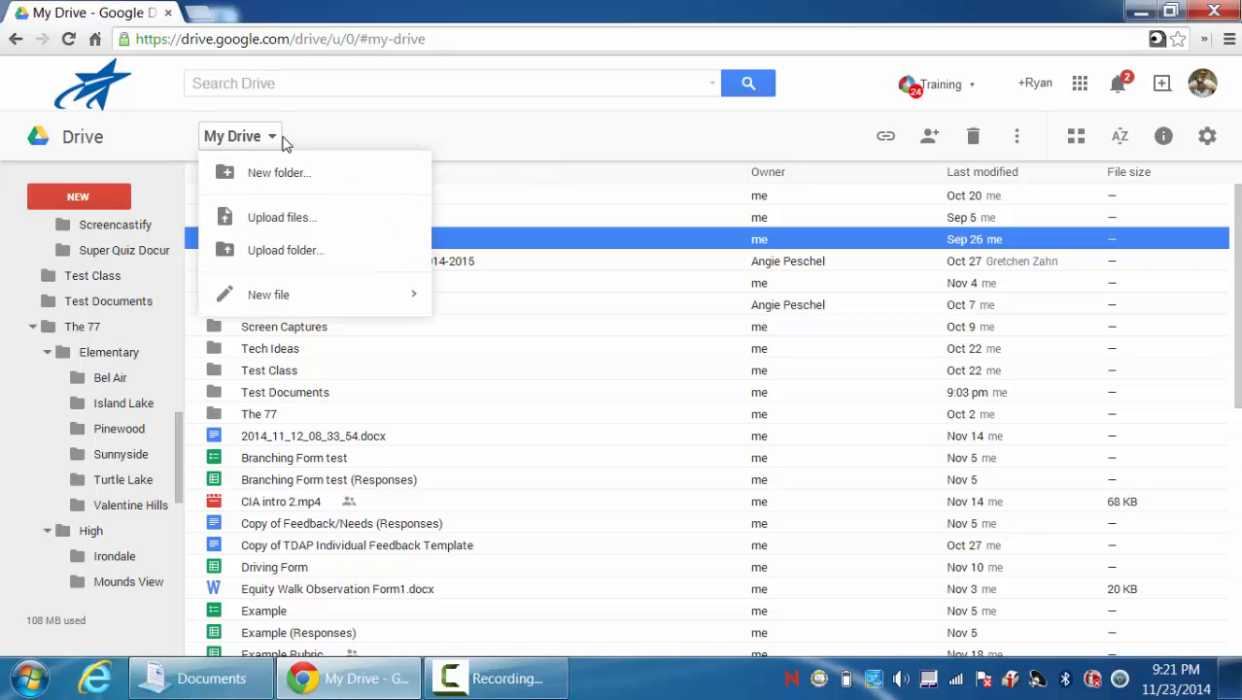
click(270, 252)
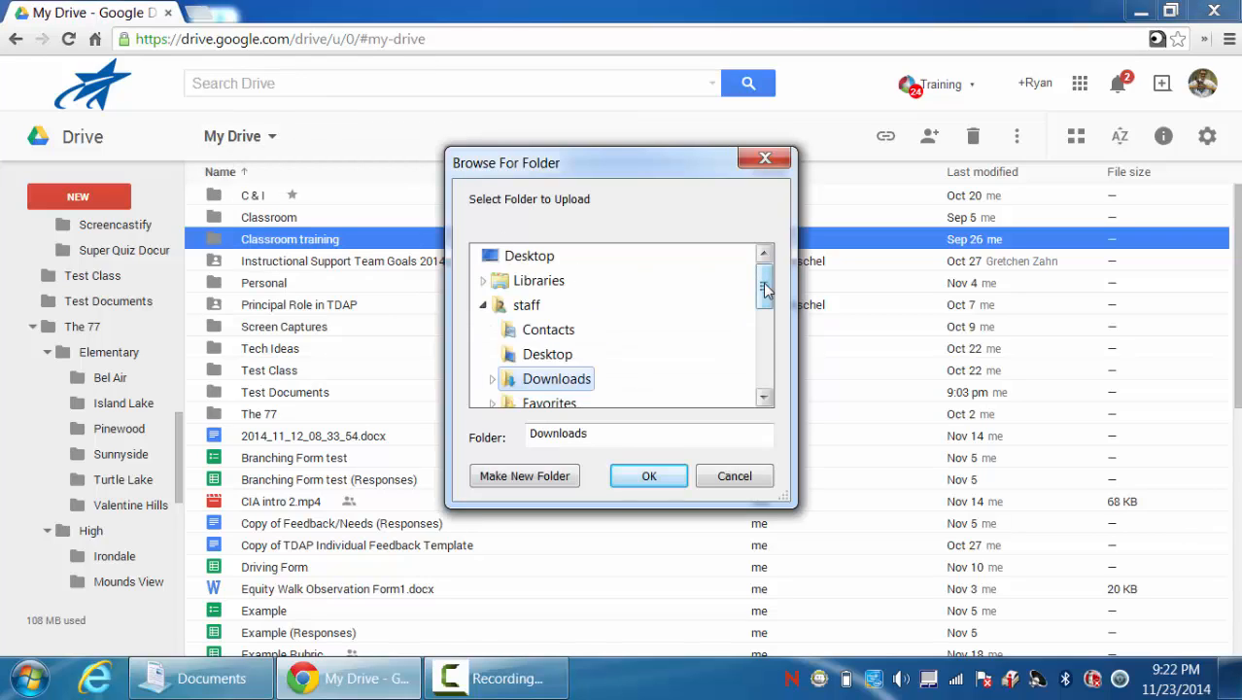
drag(764, 288, 756, 349)
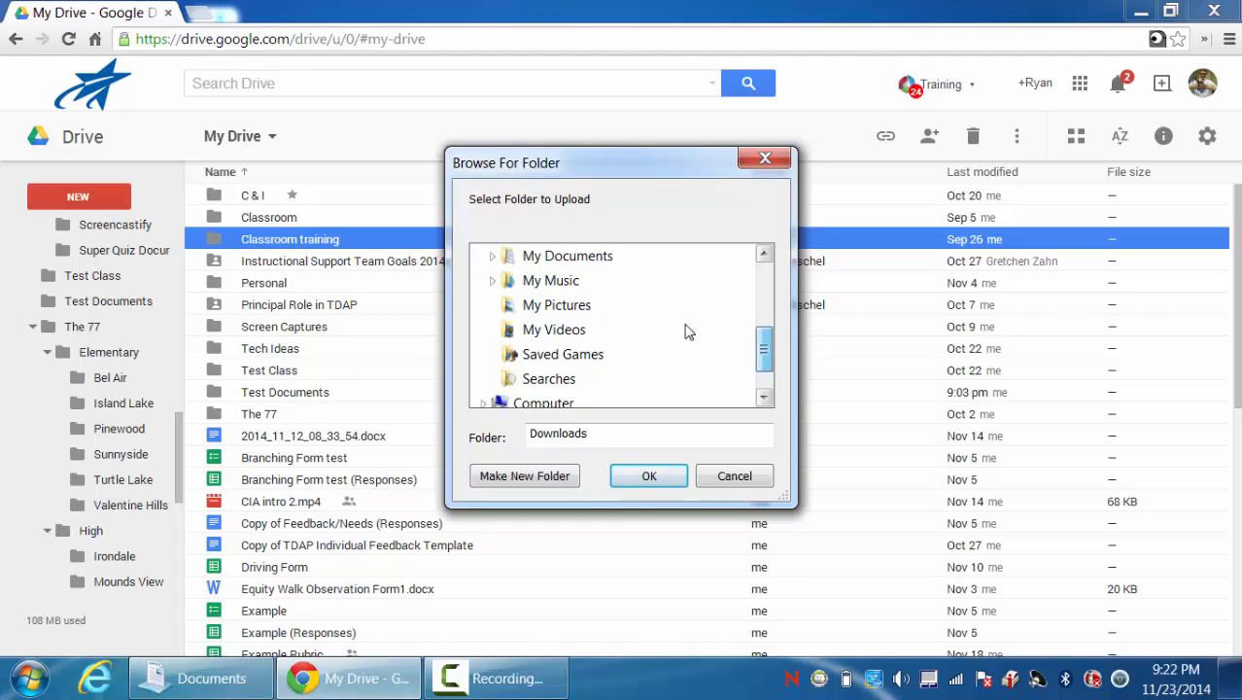
click(568, 258)
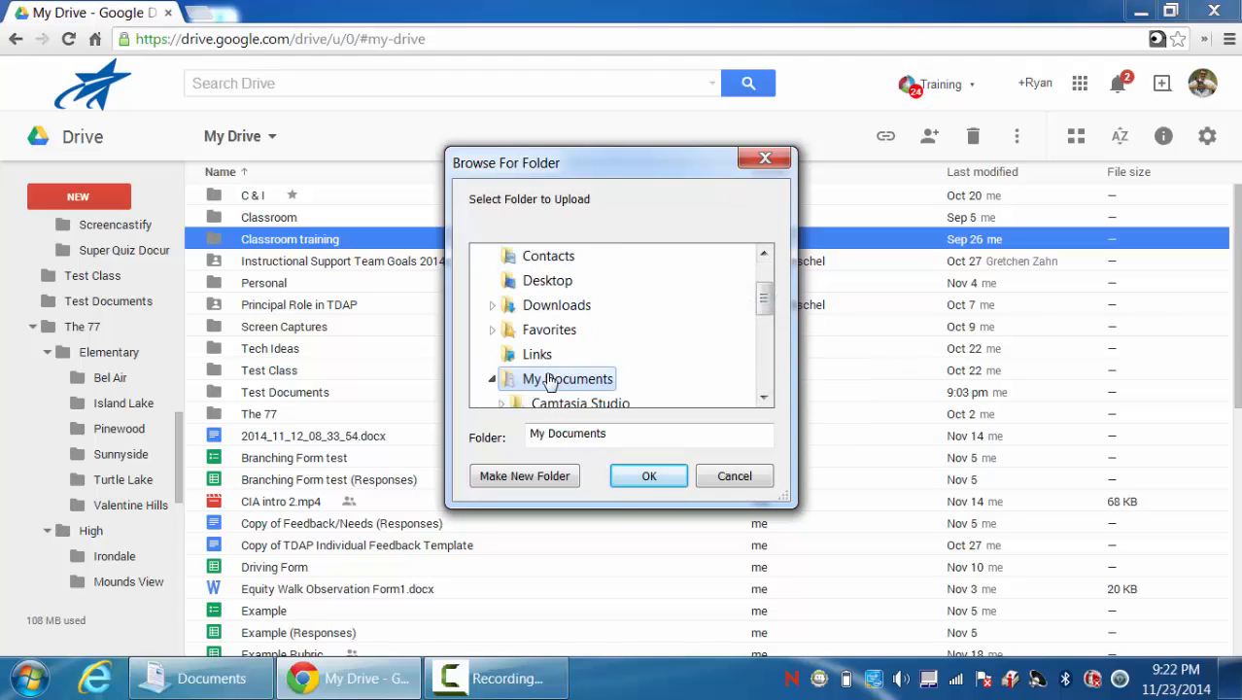
drag(765, 304, 765, 335)
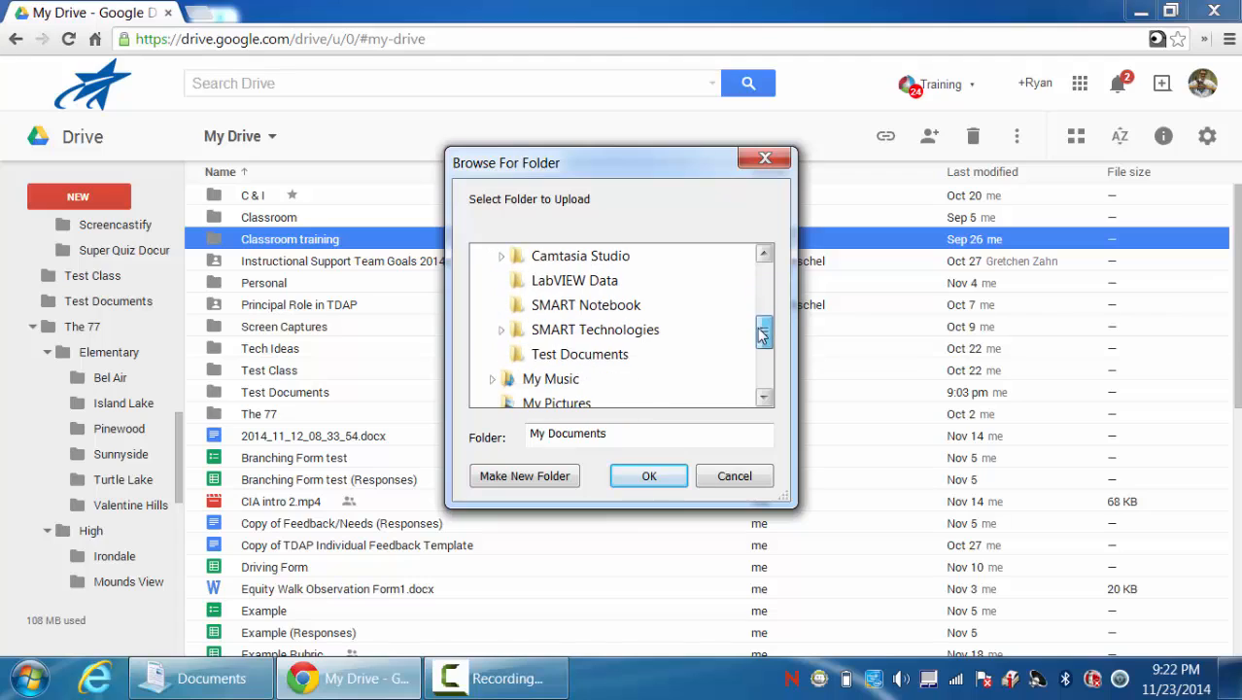
click(571, 359)
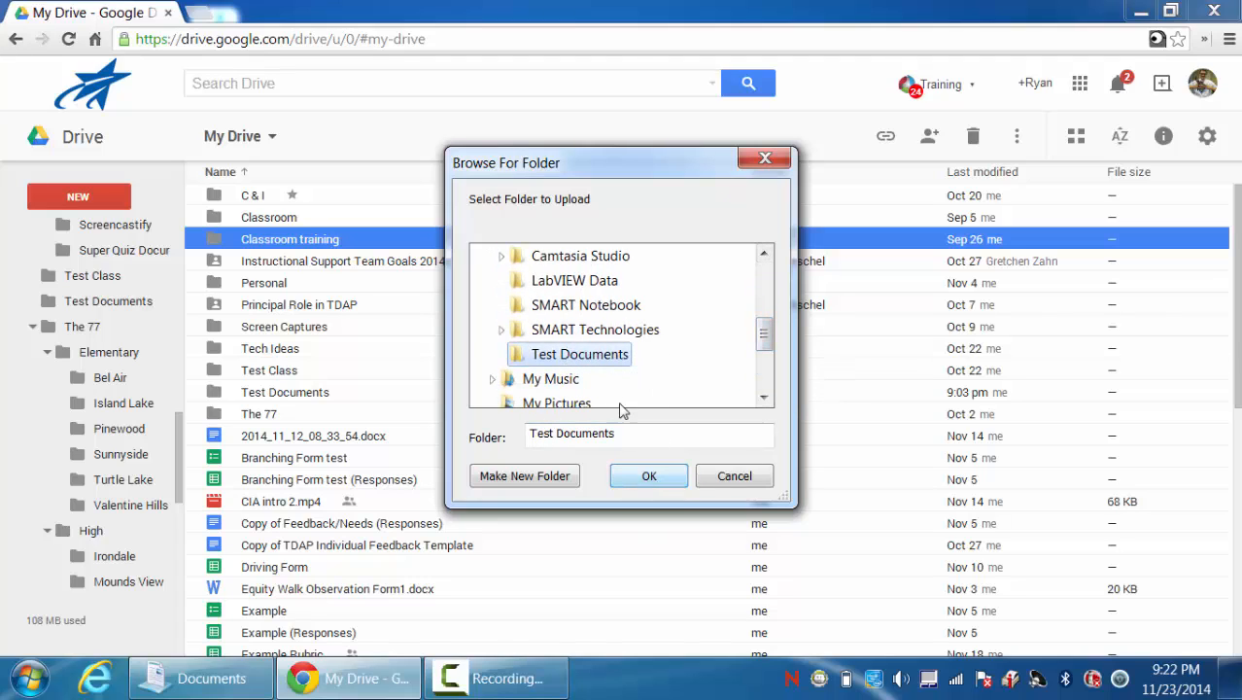
click(642, 481)
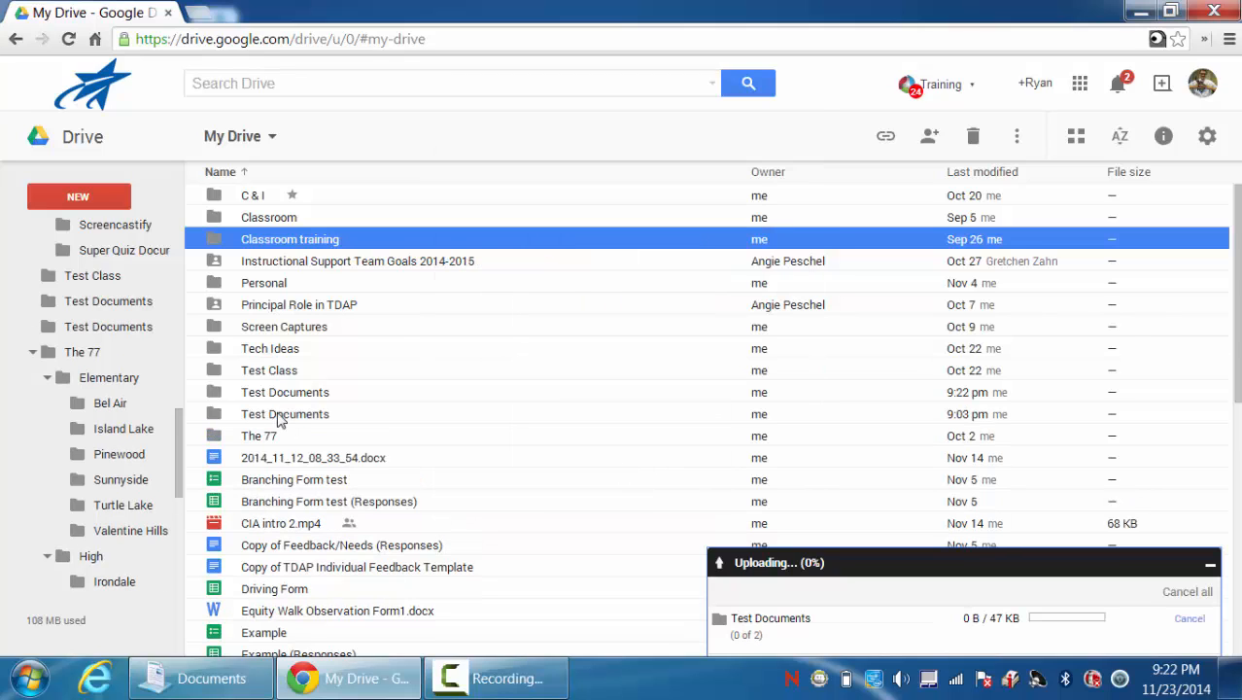
Open the older Test Documents folder, last modified at 9:03 pm, to view its files.
click(281, 418)
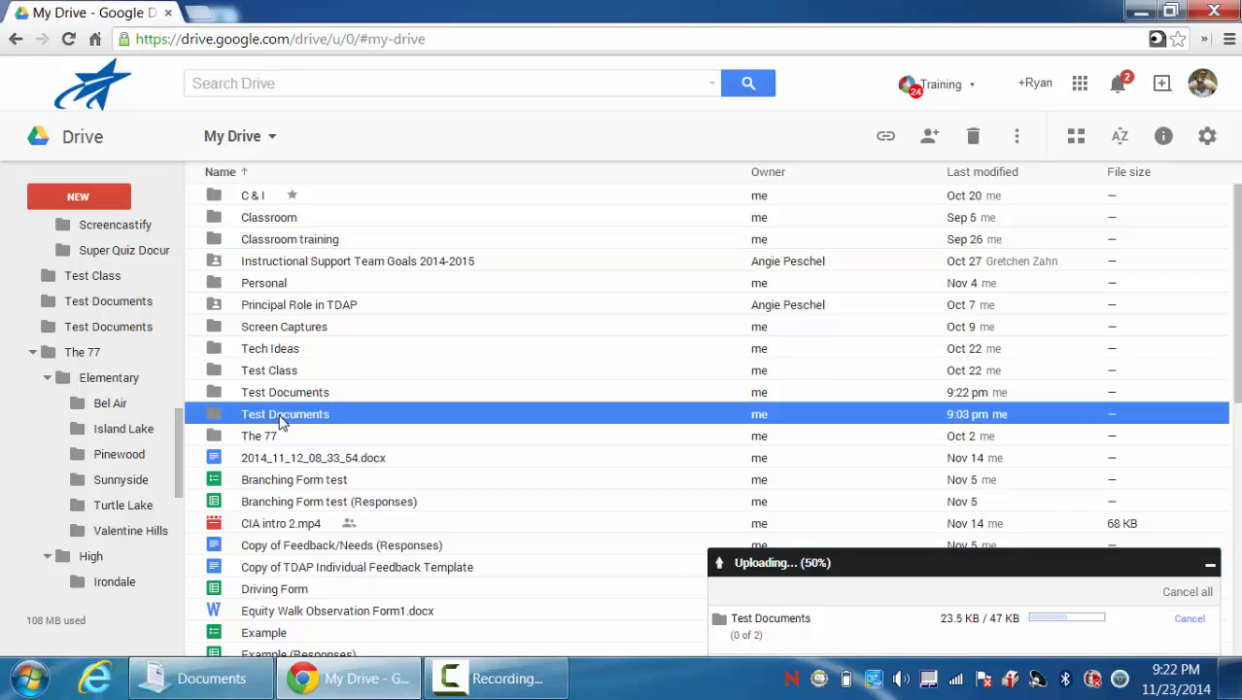
double_click(280, 418)
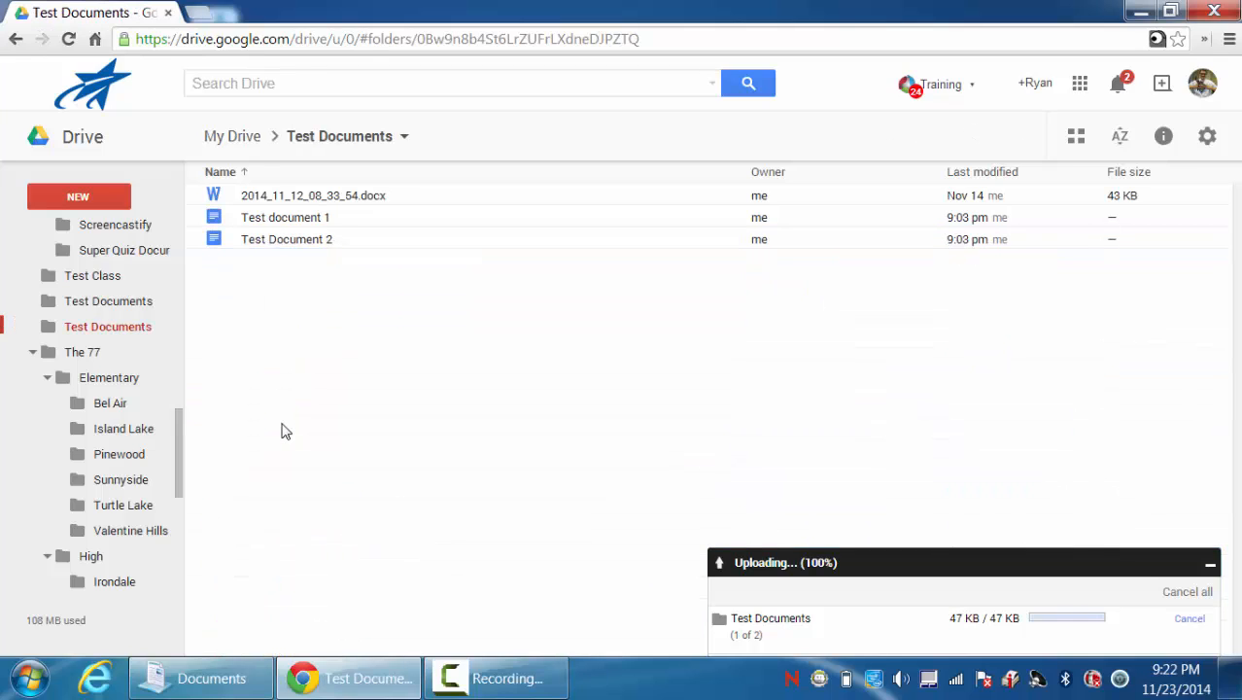